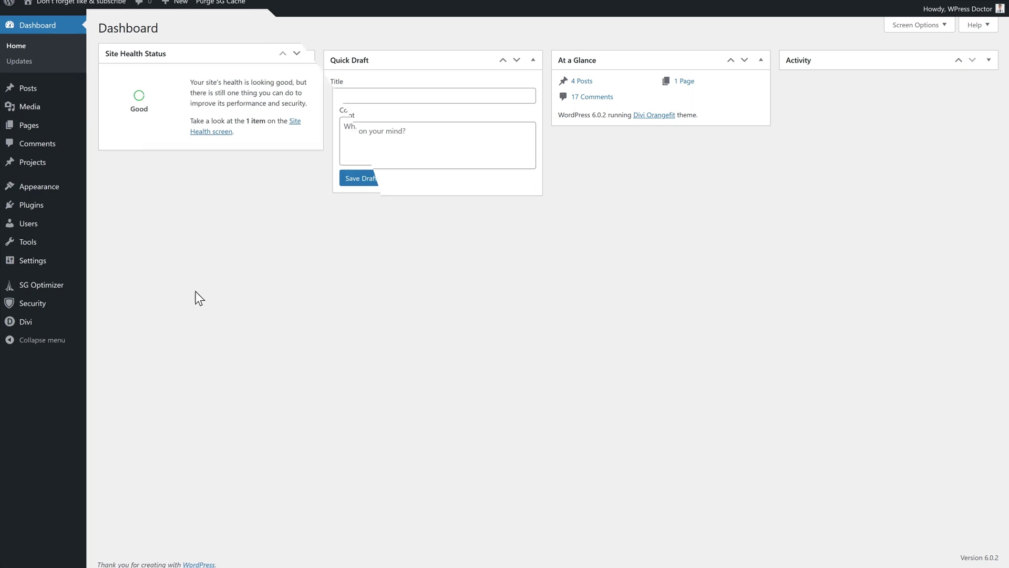
Step: Bring up the Divi flyout submenu in the WordPress admin sidebar
mouse_move(37, 326)
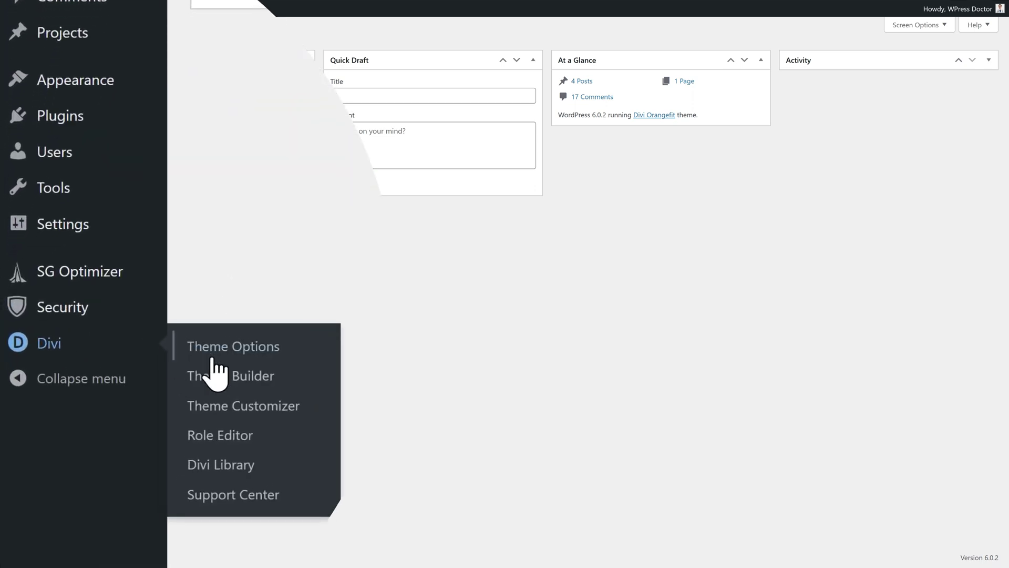
Step: Open the Divi Support Center's full status report and check PHP Version and max_execution_time 120
left_click(236, 502)
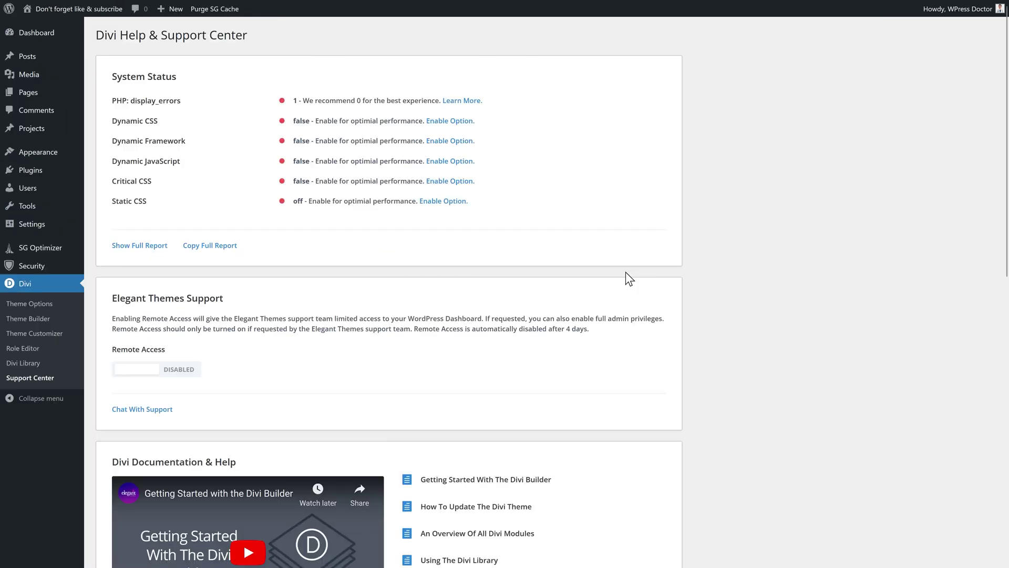
left_click(141, 246)
left_click_drag(112, 125, 509, 125)
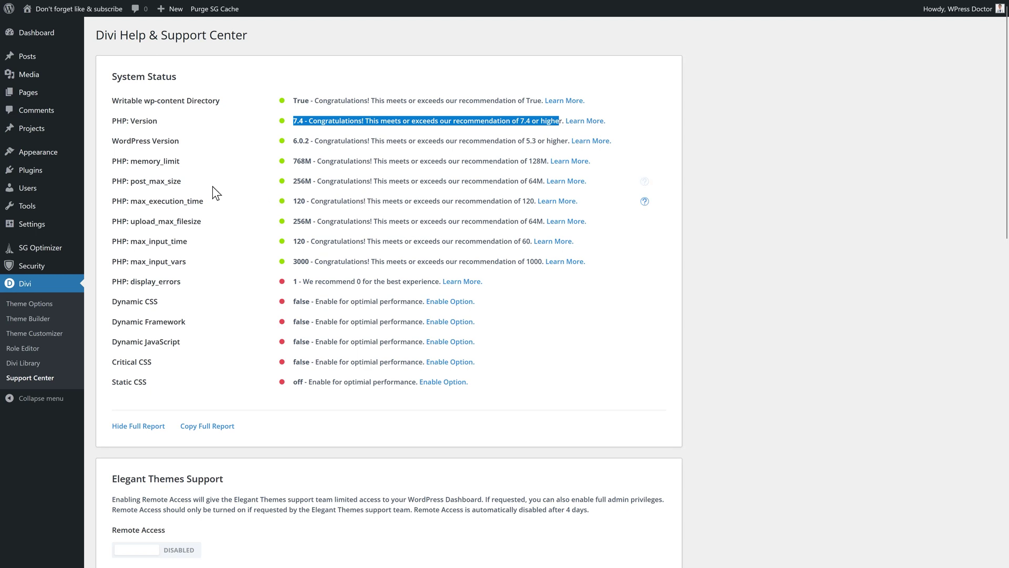
left_click_drag(131, 200, 209, 202)
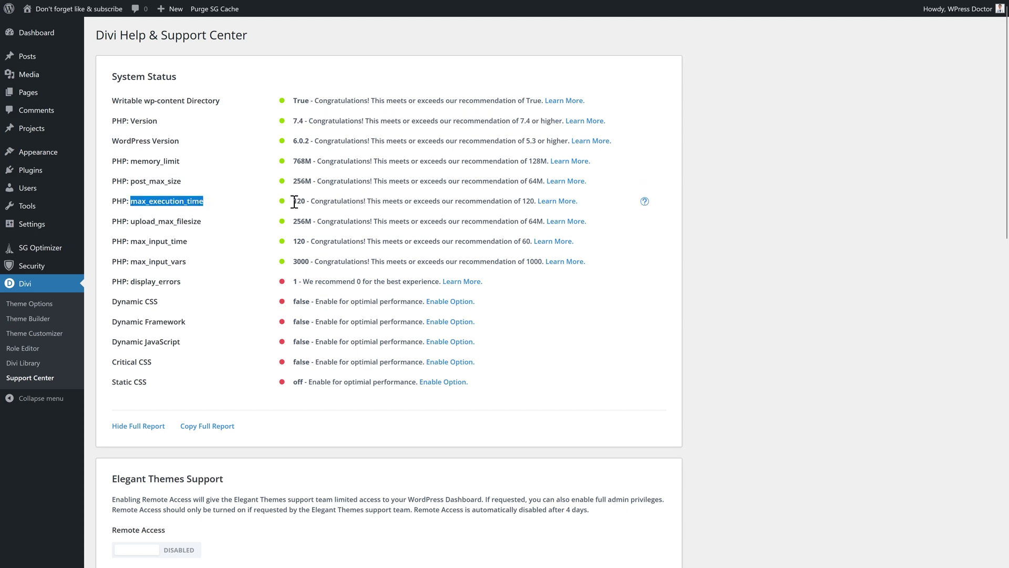
left_click_drag(293, 202, 382, 202)
Step: Check upload_max_filesize 256M, max_input_time 120 and memory_limit 768M, then select the status rows to copy
left_click_drag(129, 221, 332, 221)
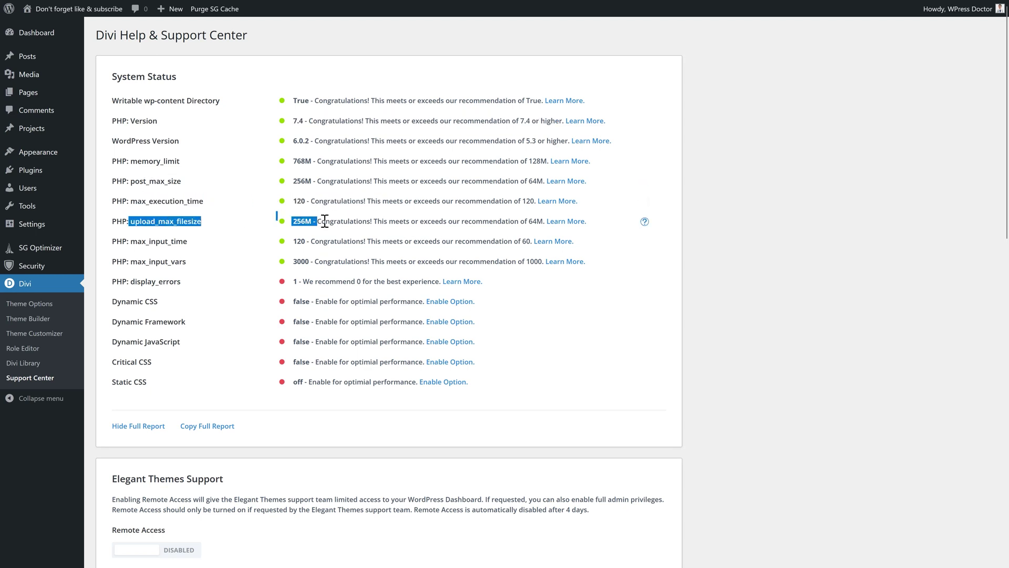
left_click_drag(130, 241, 322, 241)
left_click_drag(130, 160, 328, 163)
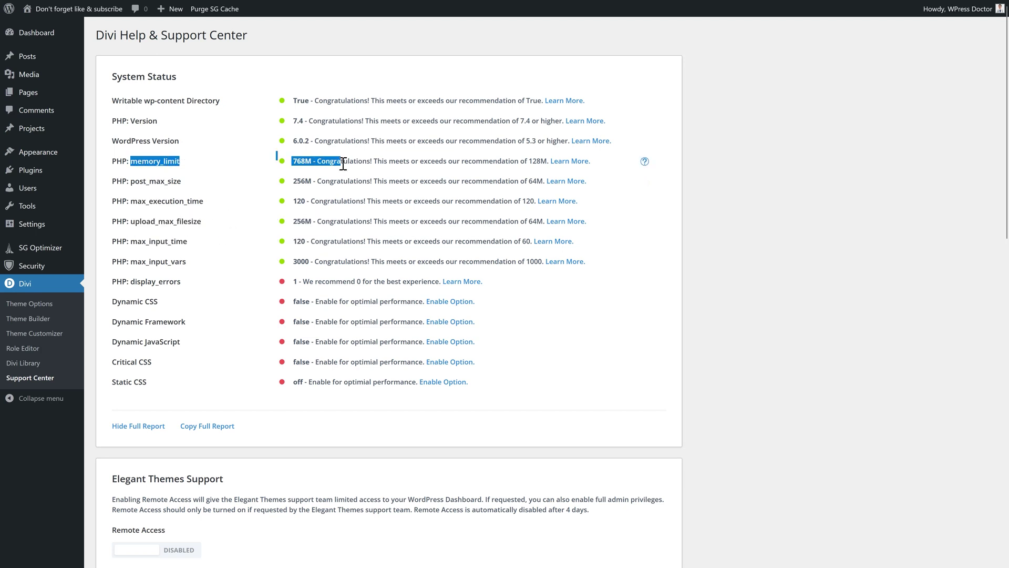
left_click(304, 163)
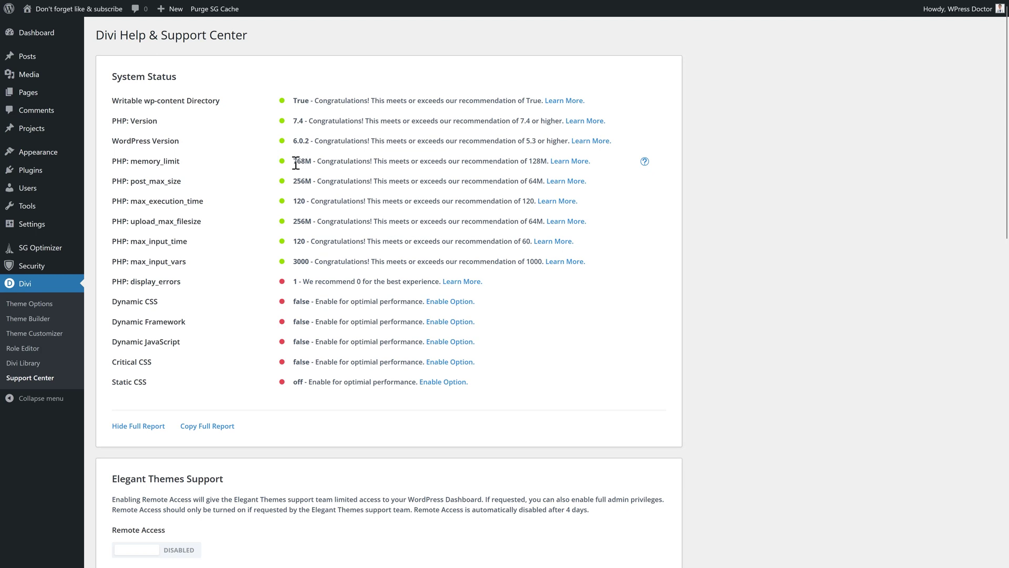
left_click_drag(296, 163, 547, 163)
left_click(487, 189)
left_click_drag(112, 121, 587, 263)
right_click(449, 192)
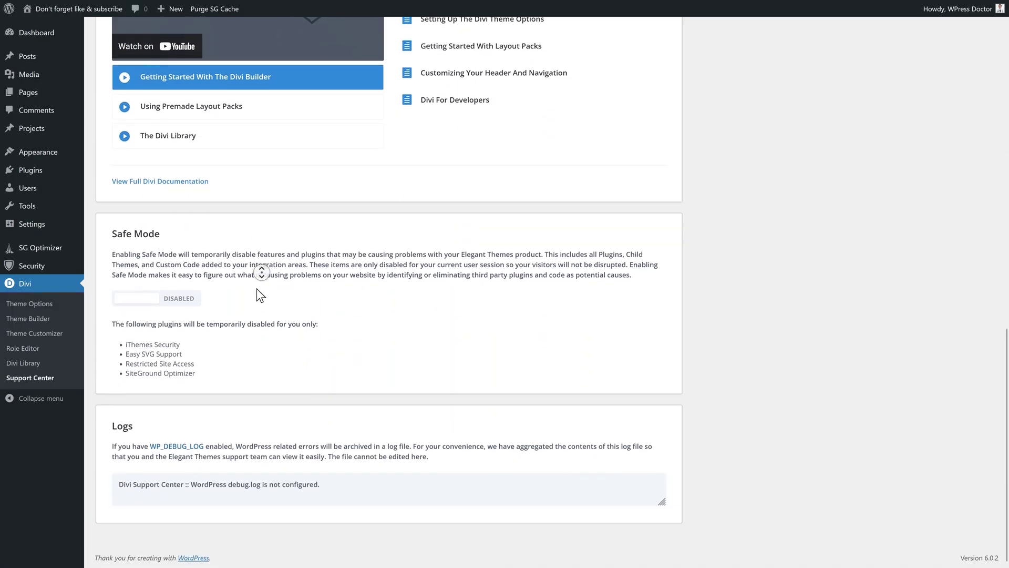
left_click_drag(117, 235, 159, 236)
left_click(153, 236)
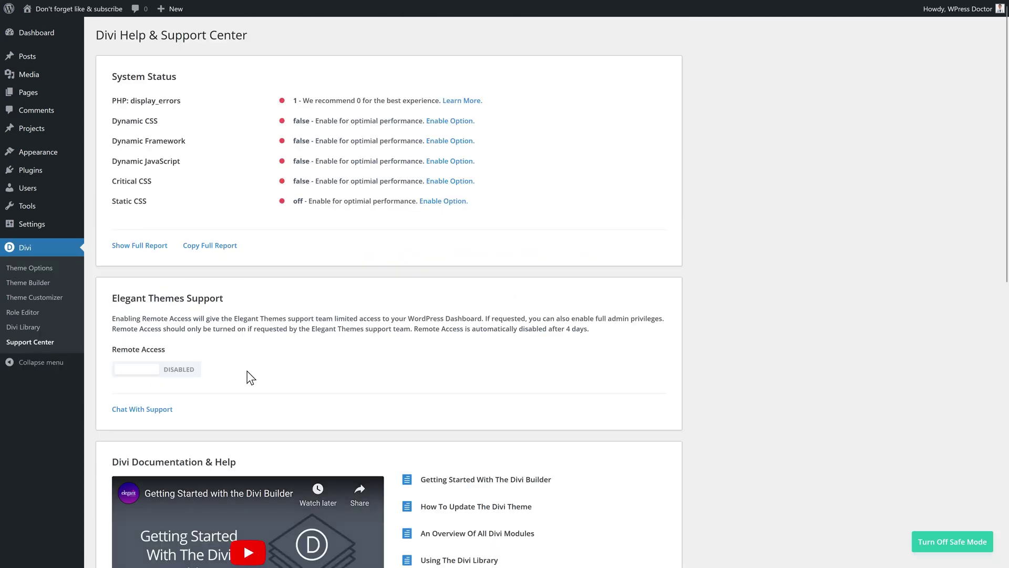
scroll(251, 377, "down", 10)
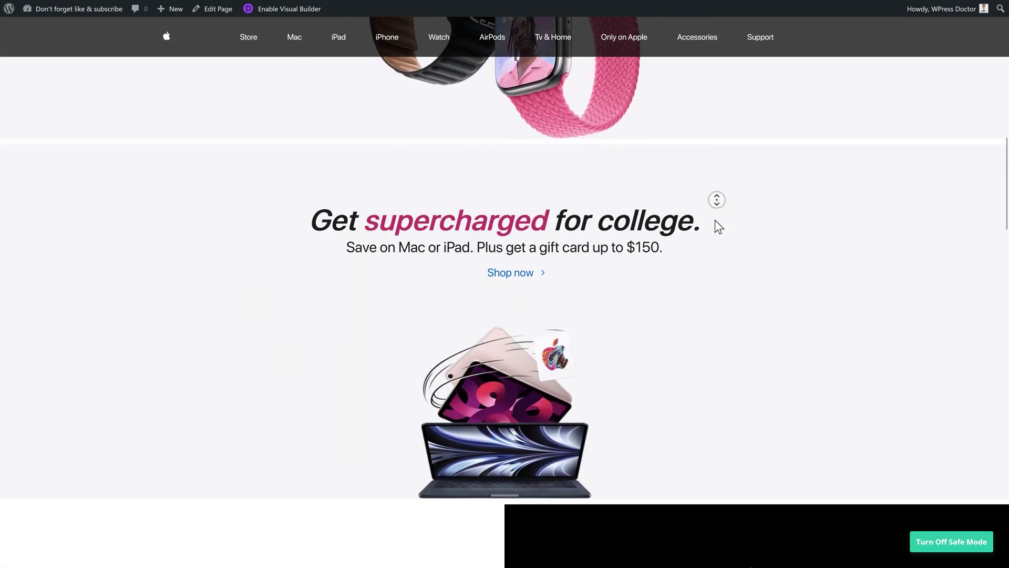
scroll(715, 220, "down", 10)
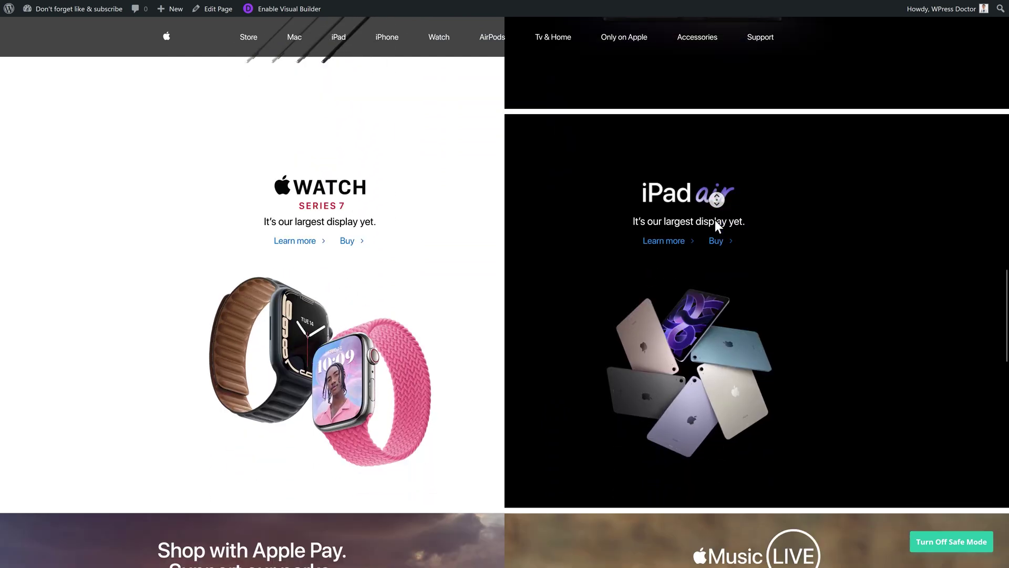
left_click(309, 12)
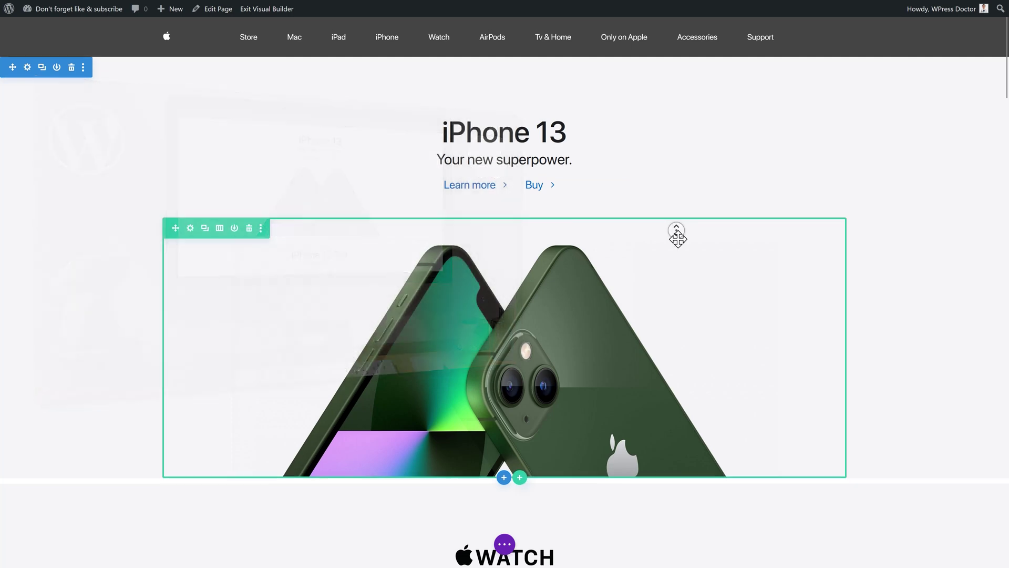
scroll(678, 243, "down", 15)
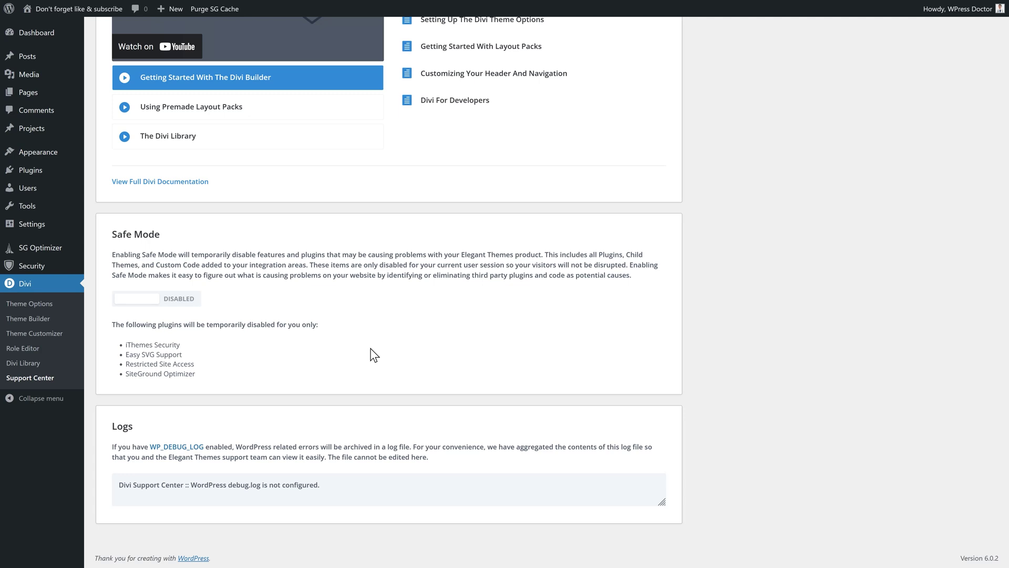
Step: Note the plugins Safe Mode disables, then open Divi Theme Options' Integration settings
left_click_drag(241, 365, 124, 349)
left_click(240, 374)
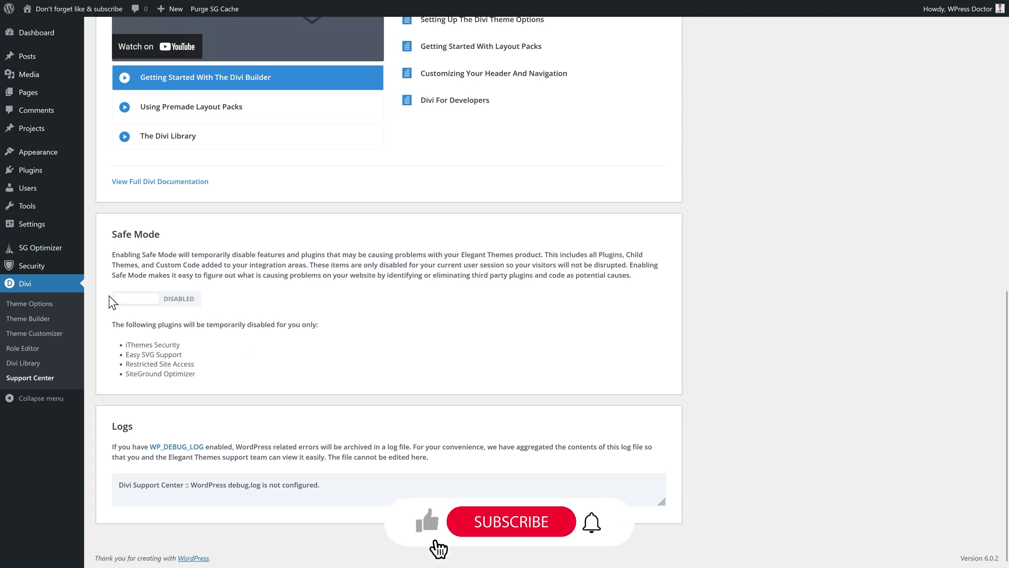
left_click(48, 305)
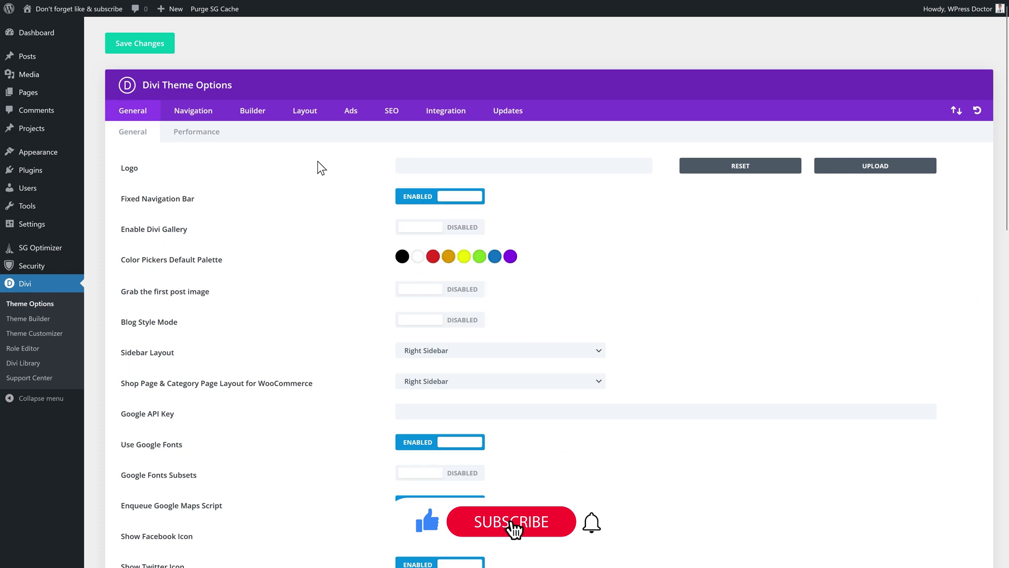
left_click(454, 114)
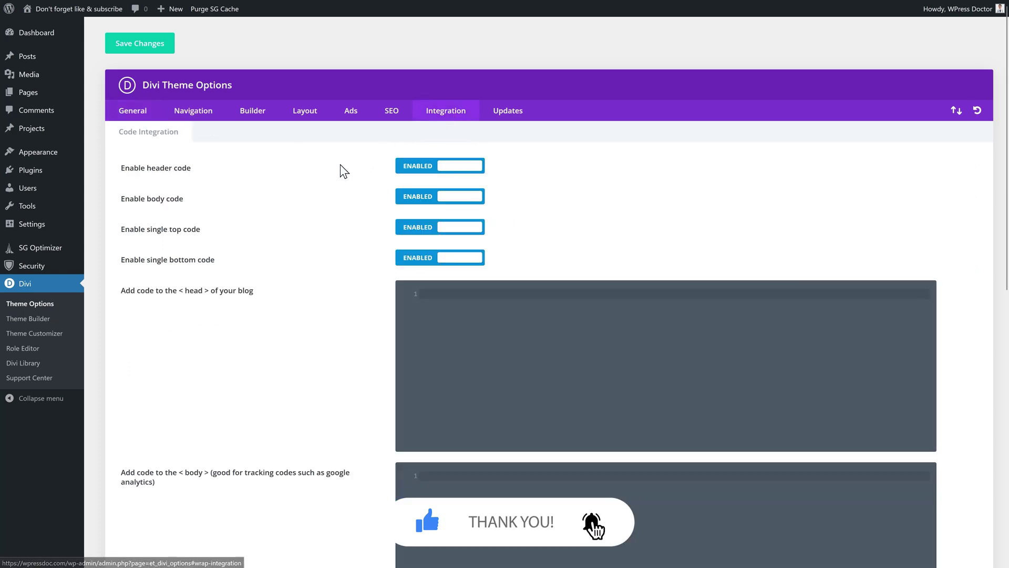
scroll(510, 343, "down", 5)
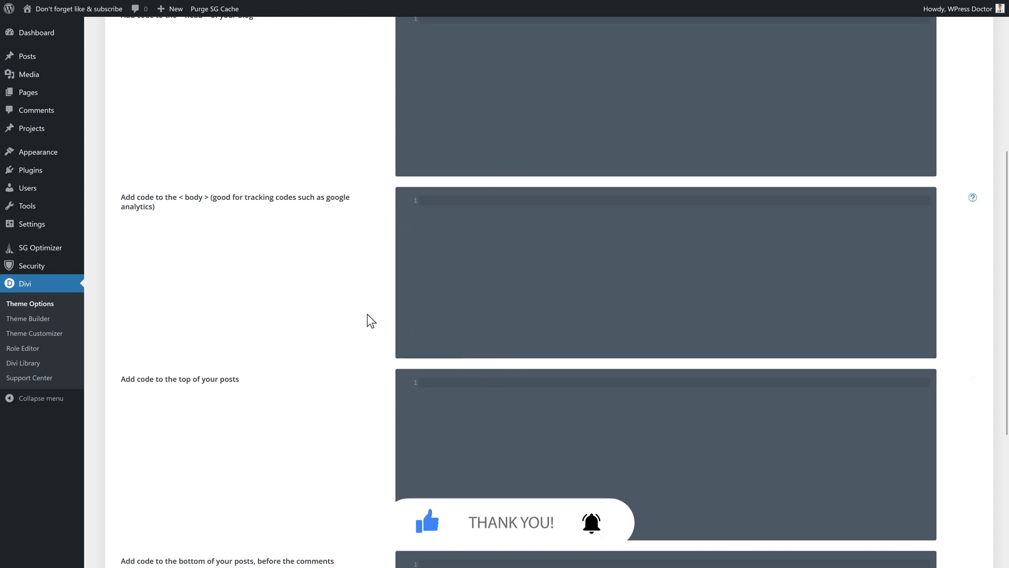
scroll(371, 313, "up", 1)
scroll(371, 313, "up", 4)
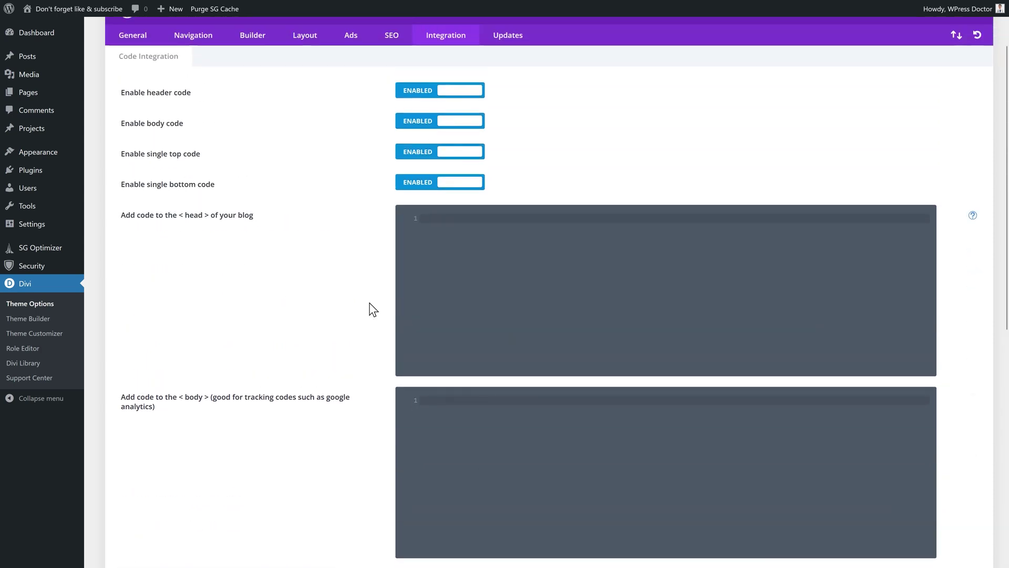
Step: Disable the single bottom, single top, body and header code options
left_click(432, 183)
left_click(431, 152)
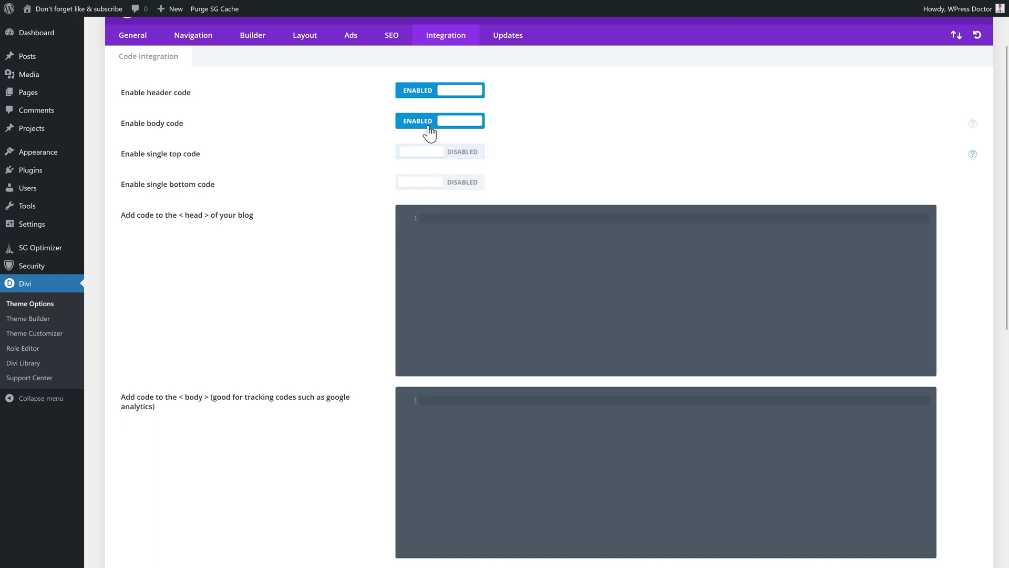
left_click(429, 121)
left_click(428, 92)
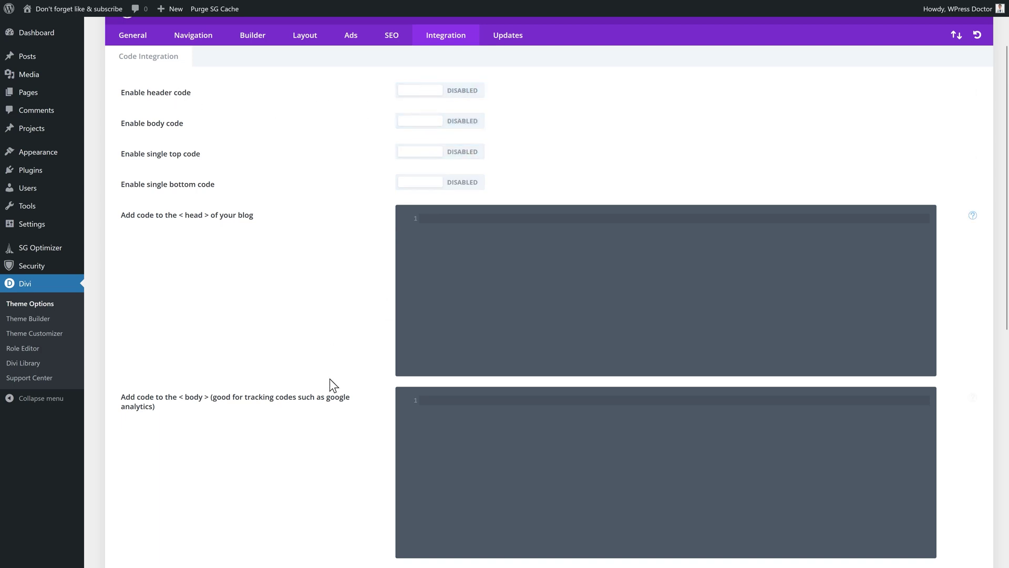
scroll(796, 279, "down", 8)
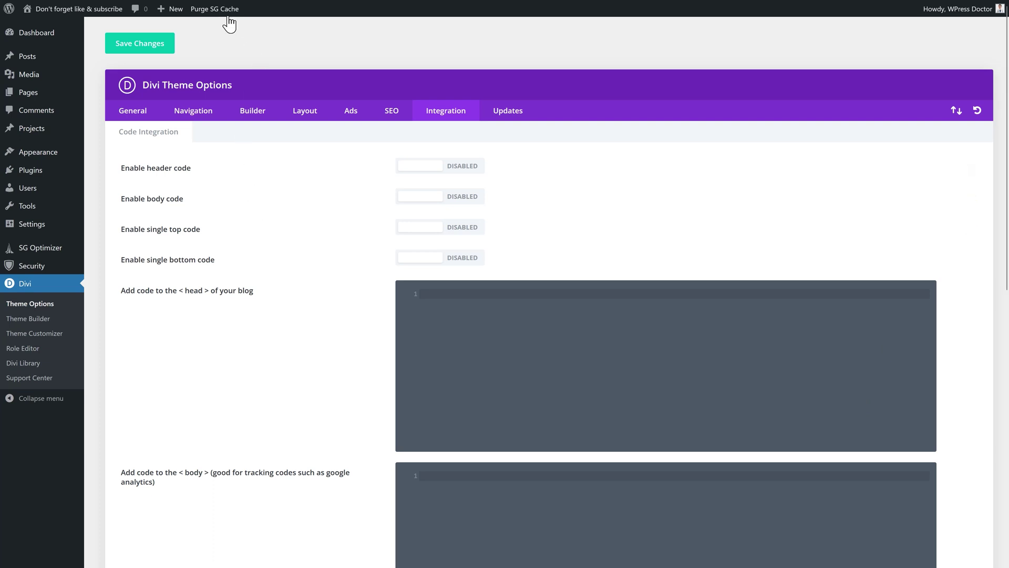
Step: Purge the SiteGround cache and show the Builder's Advanced options with Static CSS File Generation
left_click(223, 11)
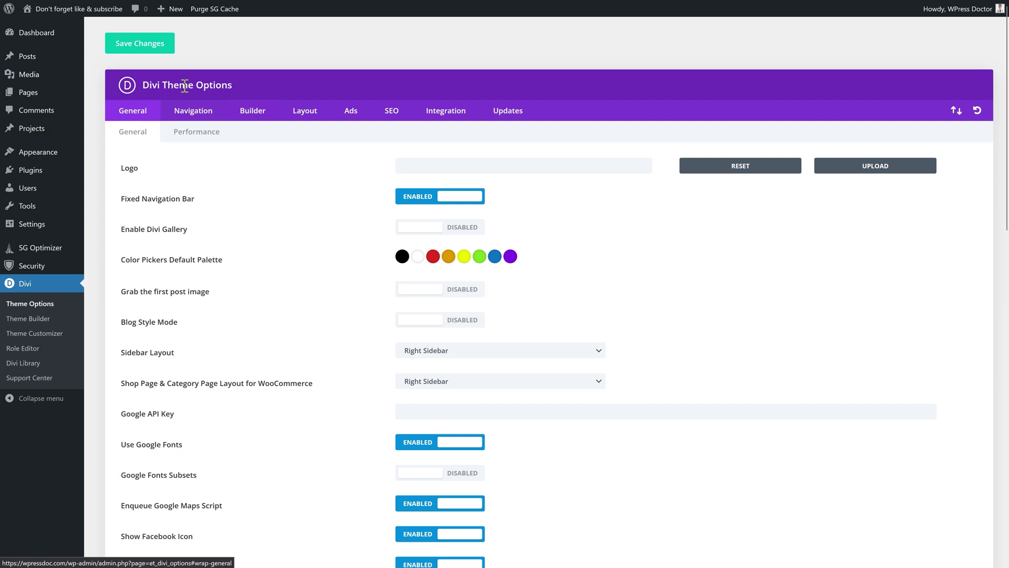
left_click(259, 113)
left_click(243, 141)
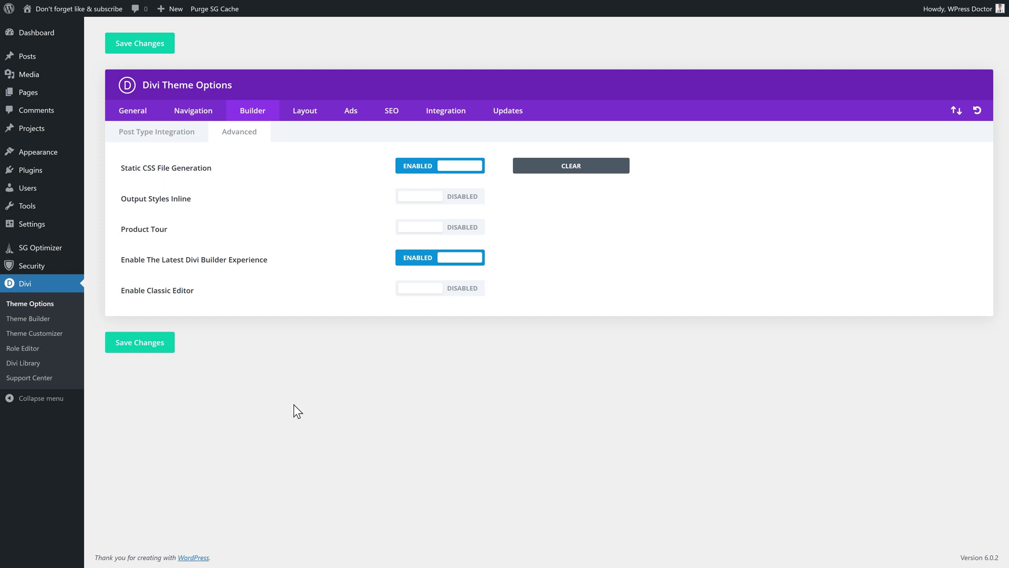
Step: Bring up private-window options for Visit Site, then go to Cloudflare's Purge Cache settings
mouse_move(68, 9)
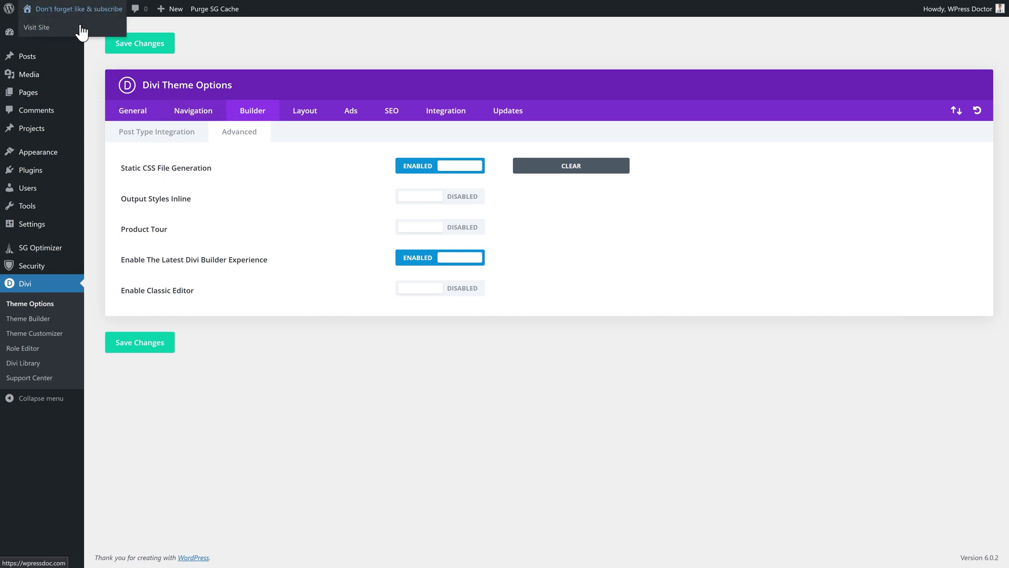
right_click(53, 30)
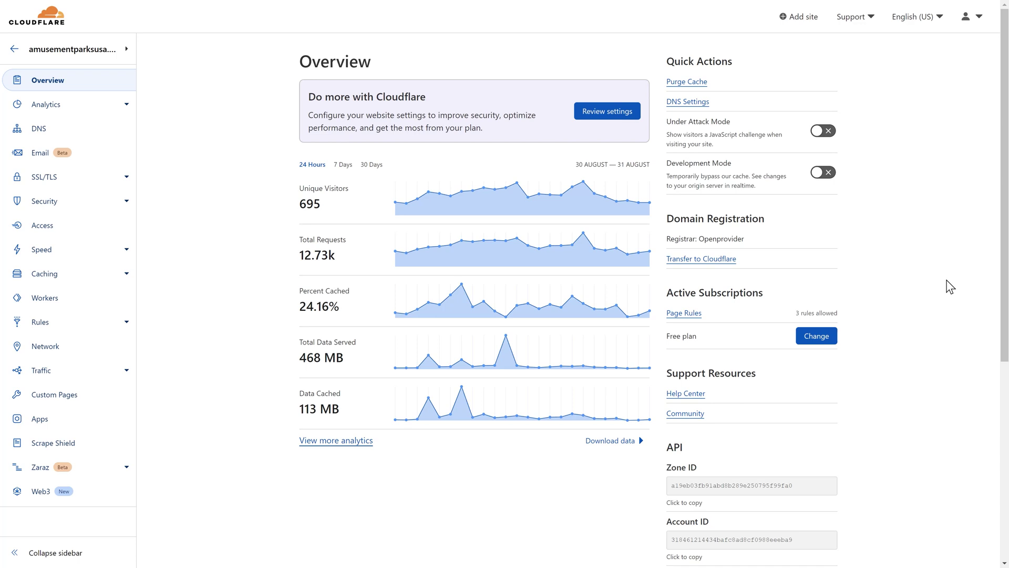
left_click(687, 83)
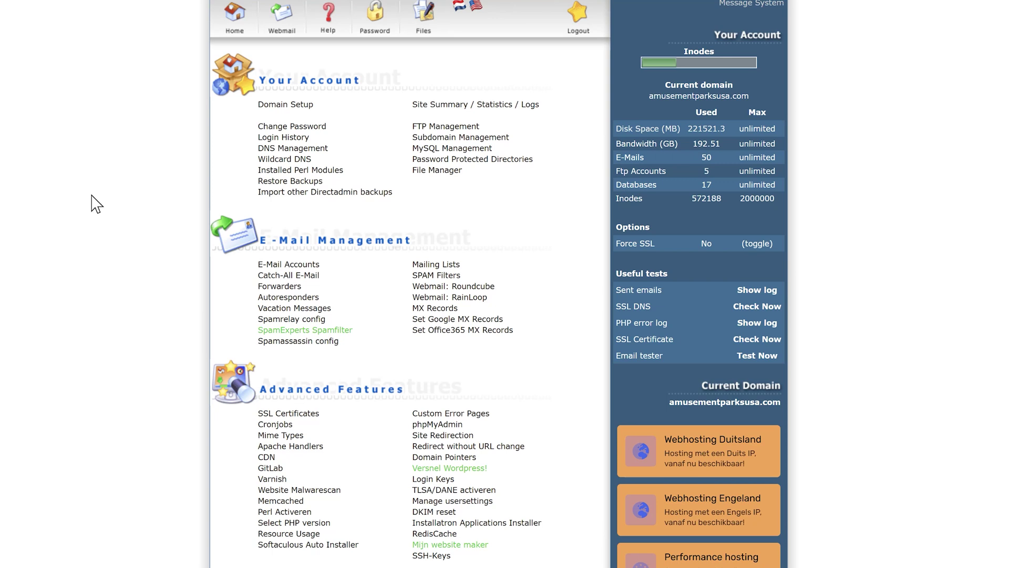
Step: Open DirectAdmin's Varnish setup and confirm WordPress Varnish Config is the active configuration
left_click(270, 479)
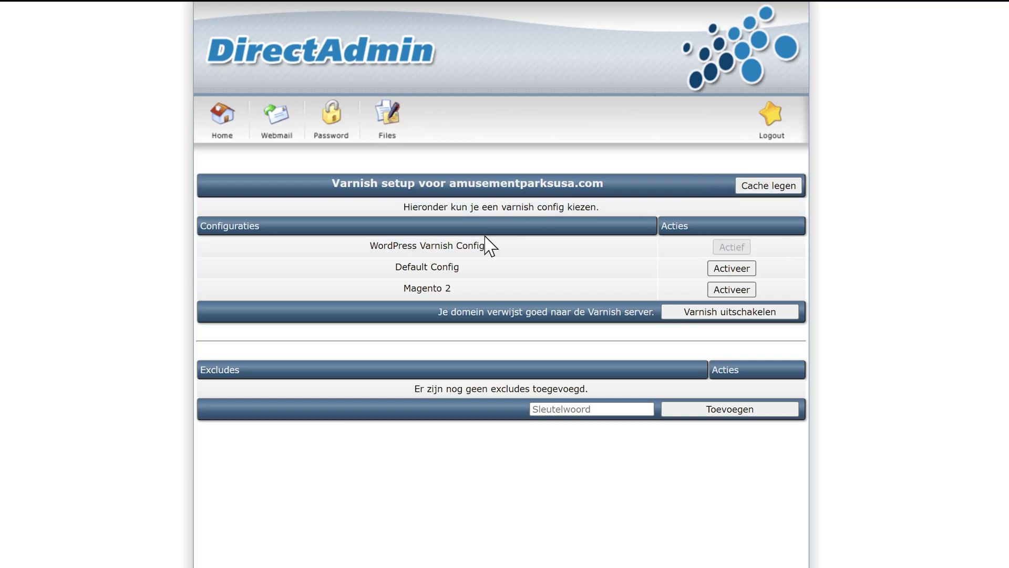
left_click_drag(485, 246, 329, 250)
left_click(326, 250)
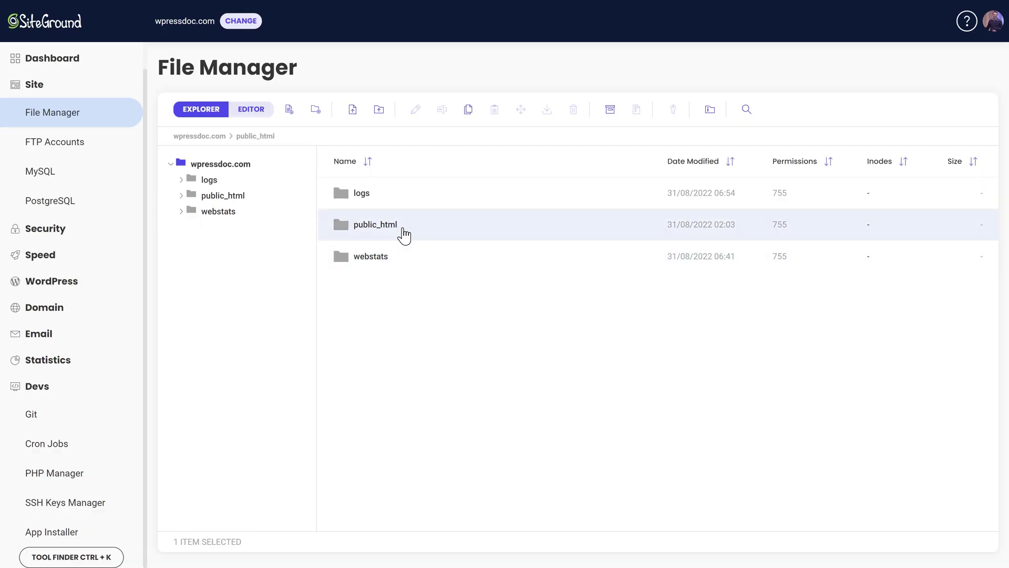
Step: Delete all nine items inside public_html/wp-content/et-cache
double_click(375, 231)
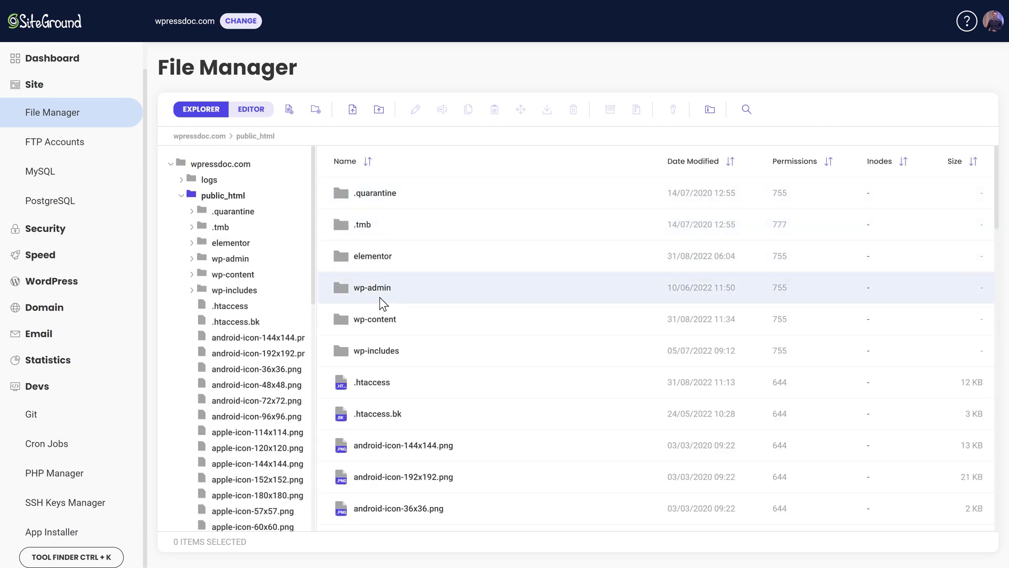
double_click(402, 324)
left_click(390, 235)
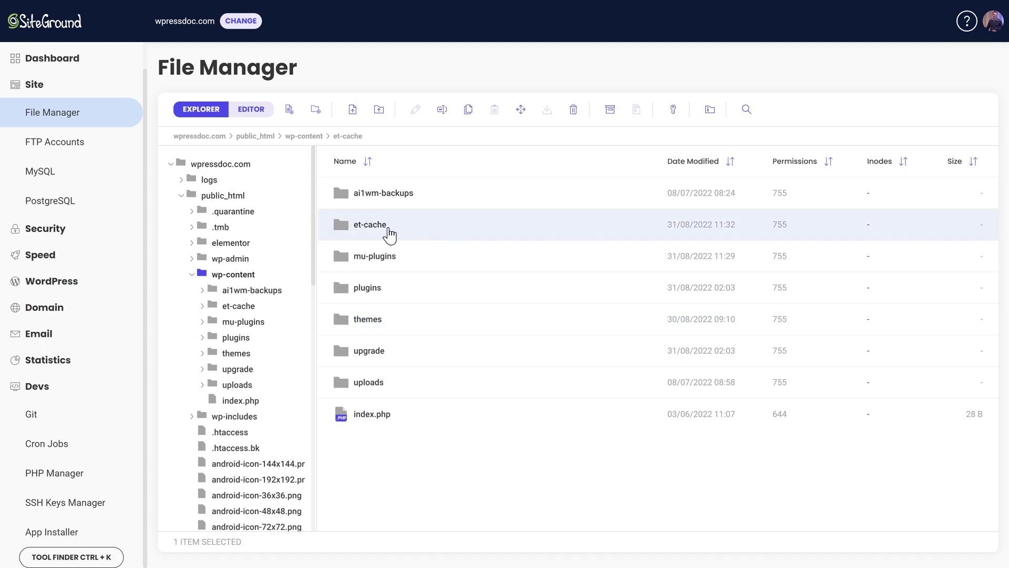
double_click(390, 235)
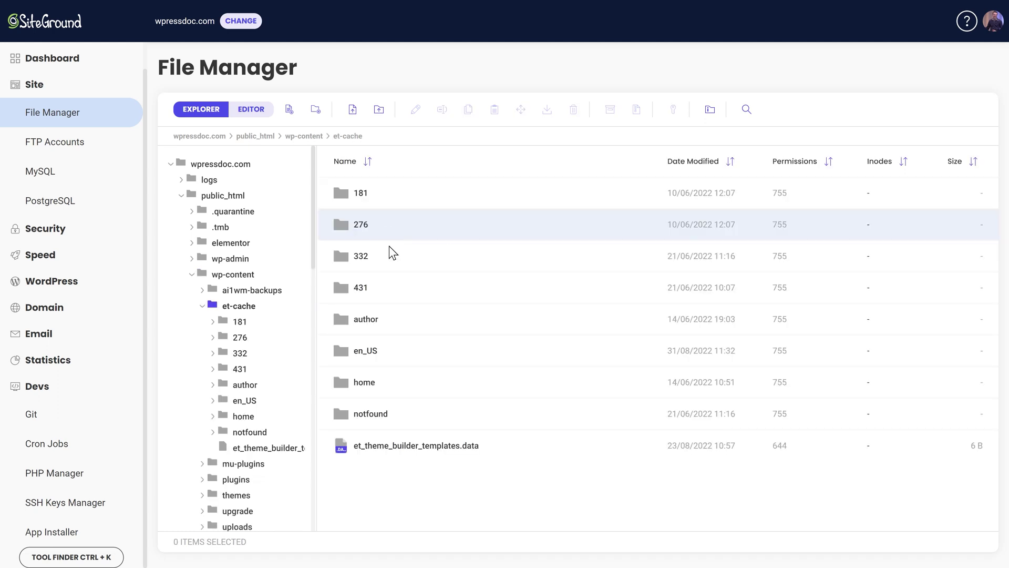
left_click(390, 200)
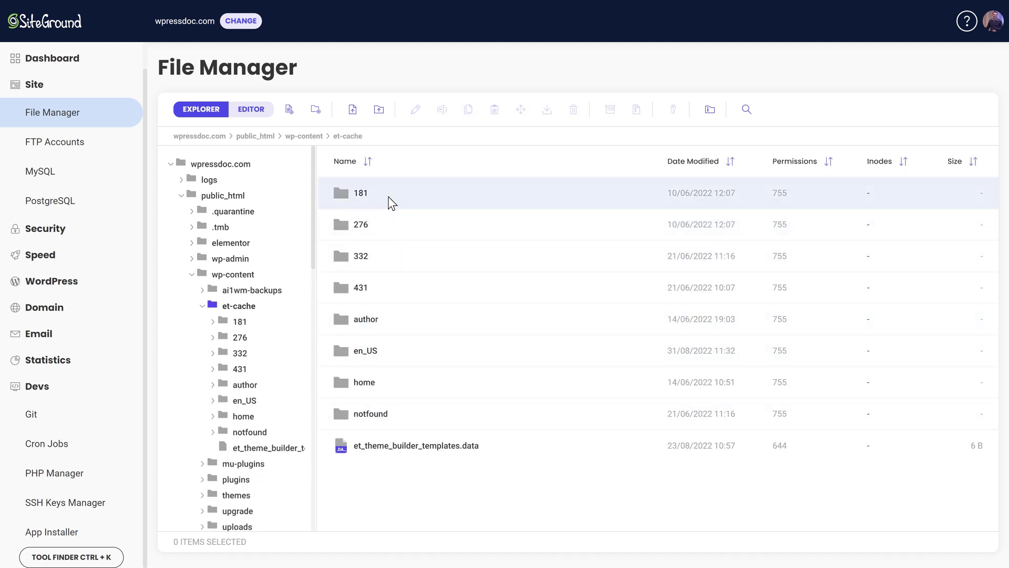
left_click(399, 450, "shift")
left_click(573, 110)
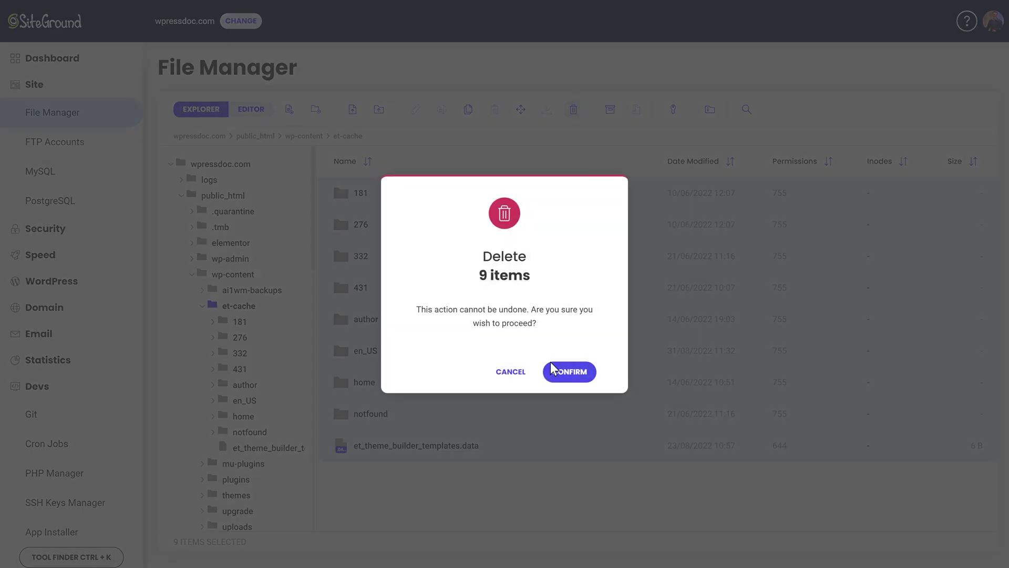
left_click(550, 368)
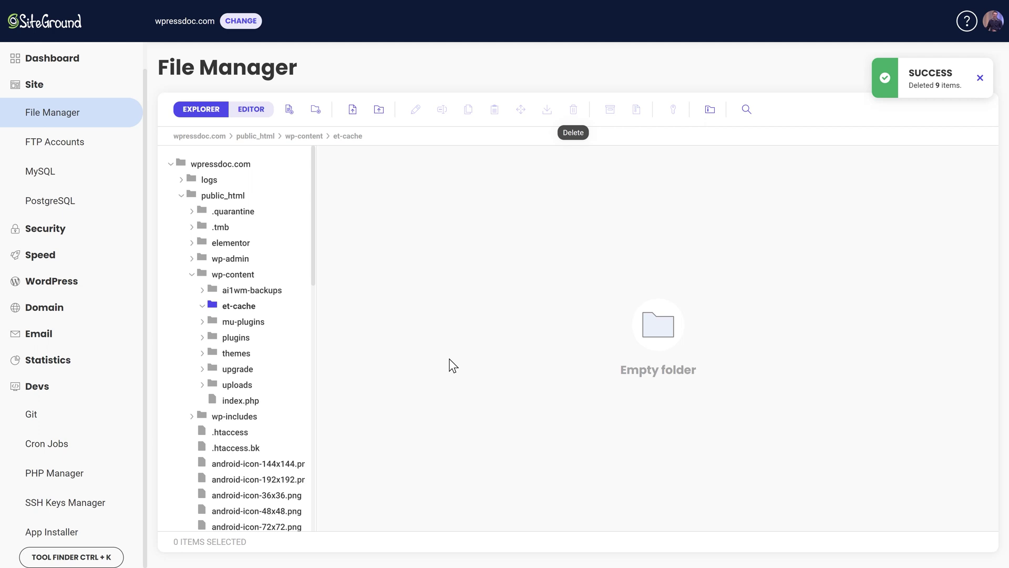
Step: Delete the fonts folder in uploads/siteground-optimizer-assets after checking et_temp
left_click(238, 386)
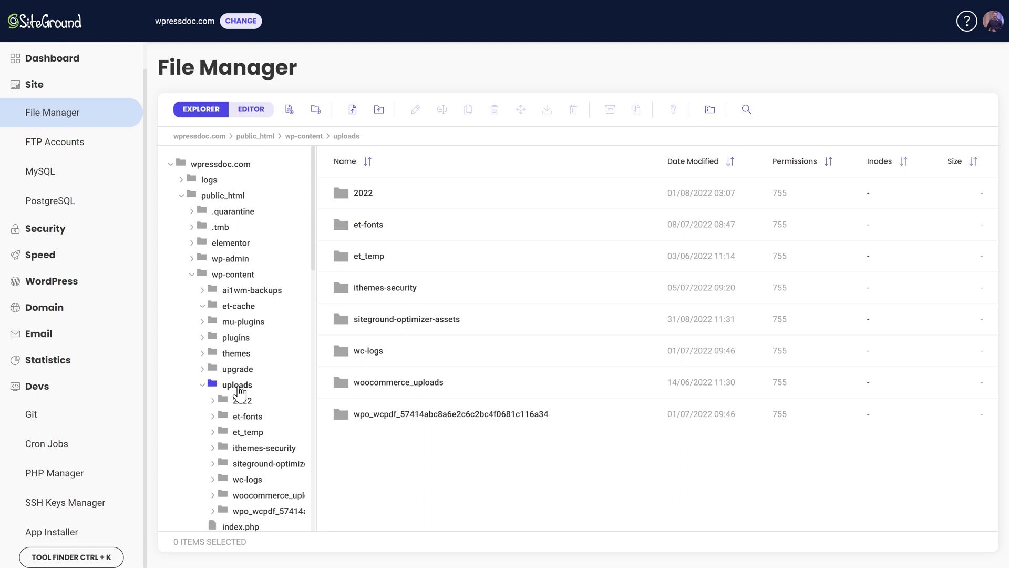
double_click(385, 263)
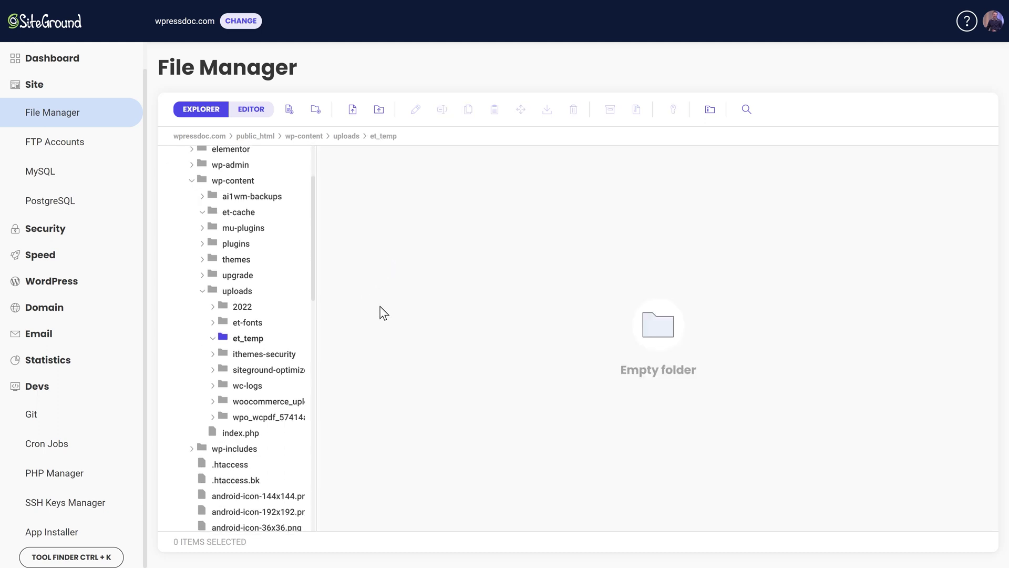
left_click(247, 295)
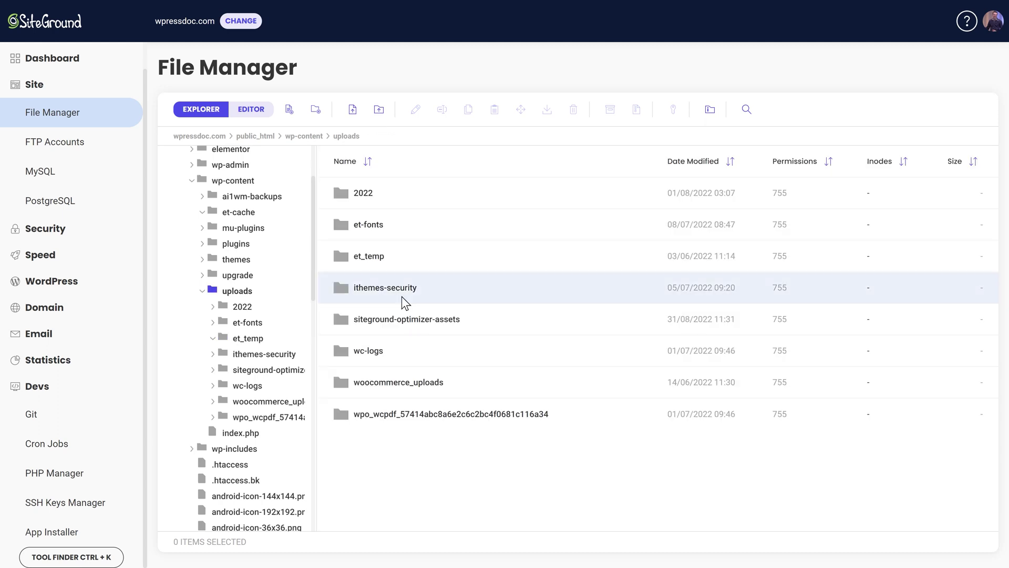
left_click(443, 329)
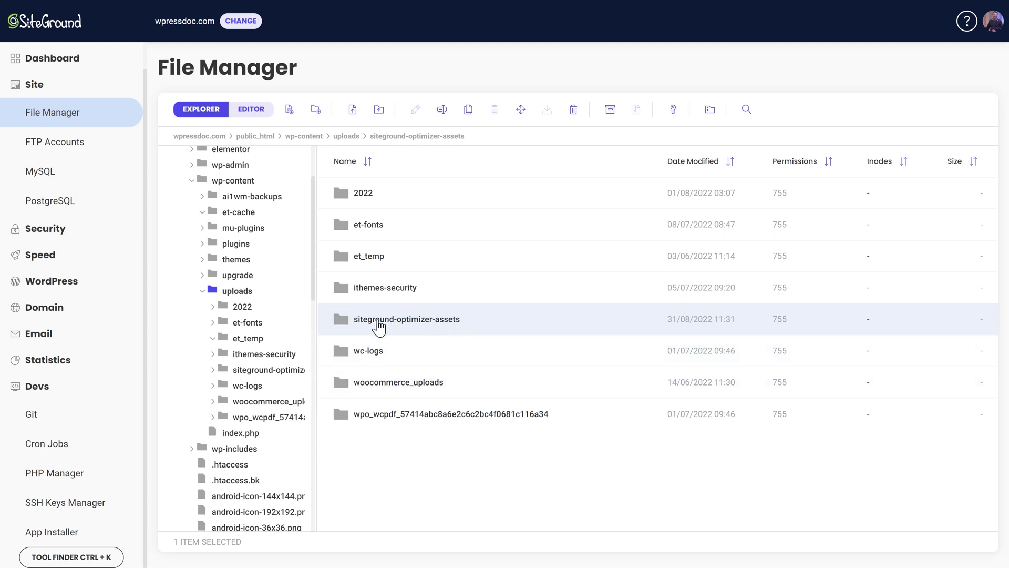
double_click(485, 327)
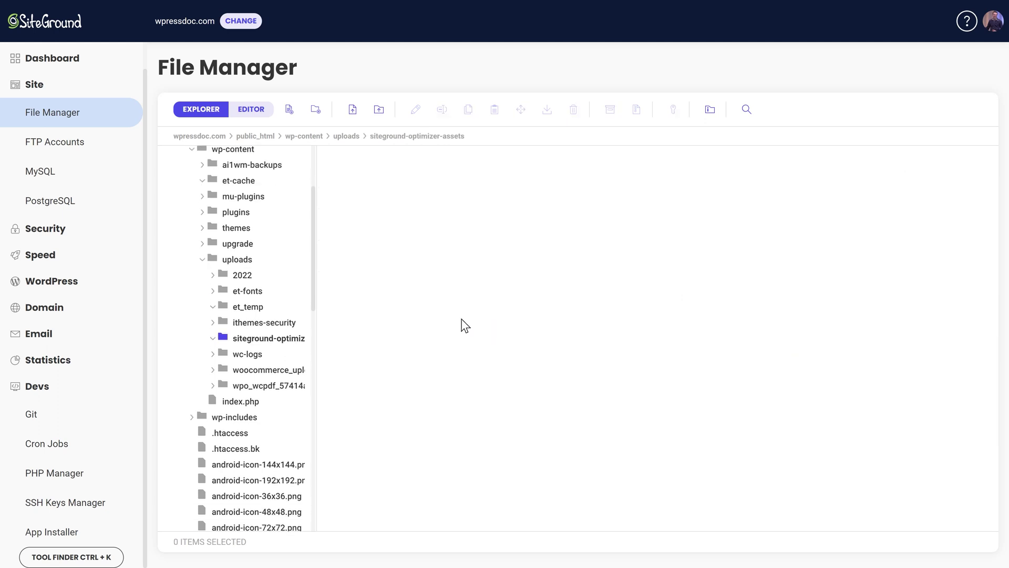
left_click(379, 204)
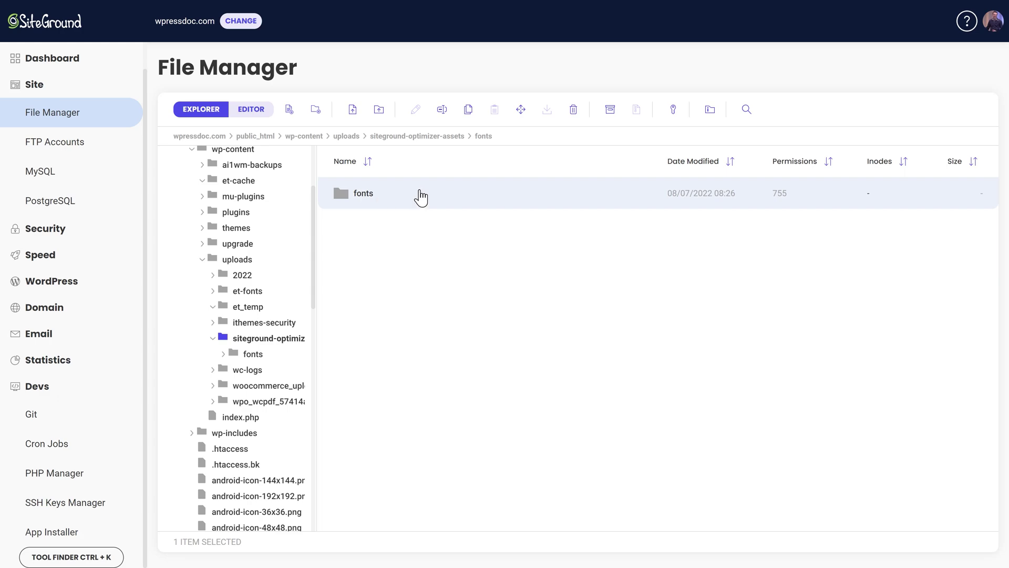
left_click(574, 110)
left_click(569, 371)
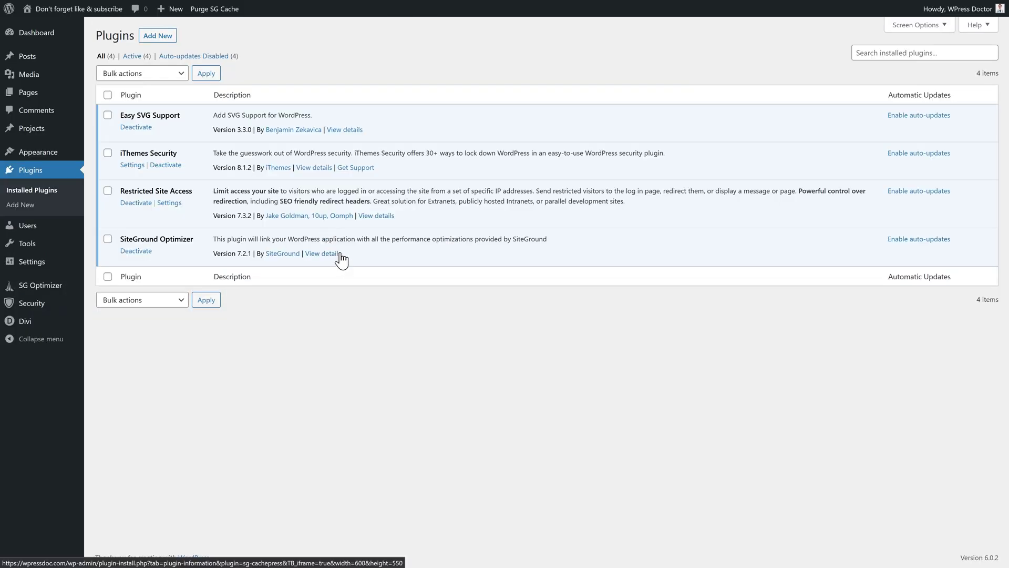
Step: Bulk-deactivate all four plugins, then reactivate Easy SVG Support and iThemes Security
left_click(107, 95)
left_click(142, 73)
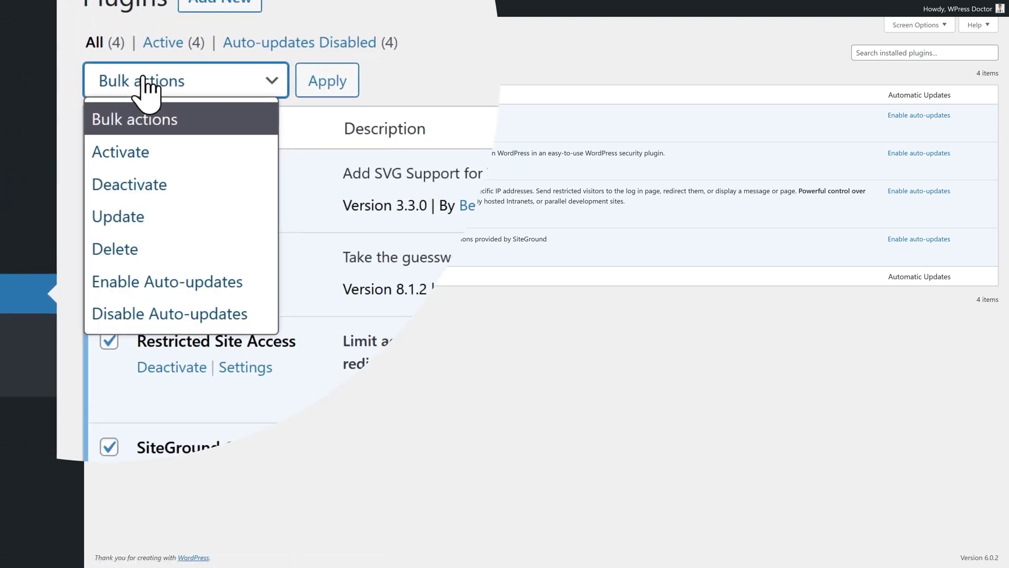
left_click(119, 118)
left_click(352, 95)
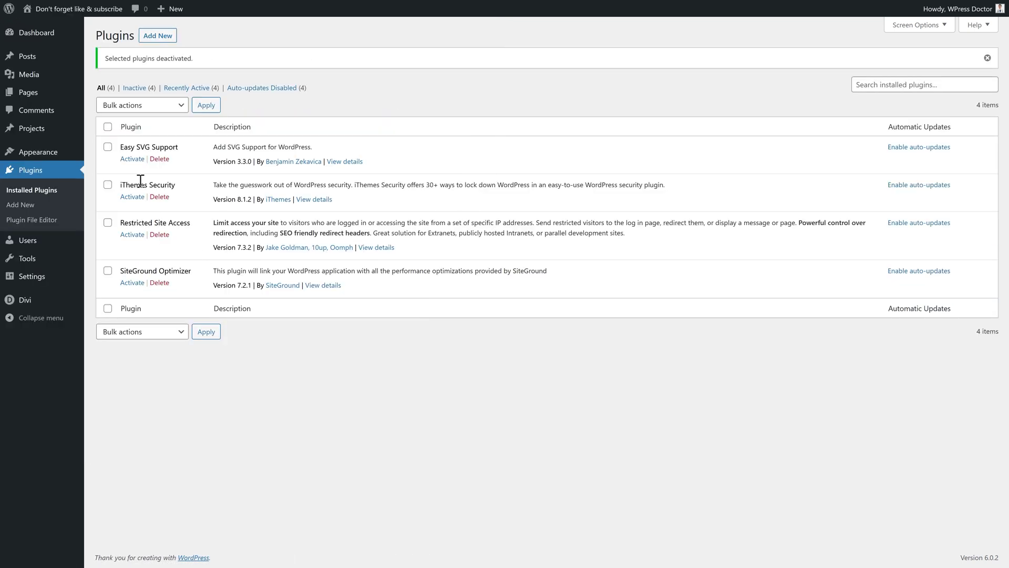
left_click(132, 159)
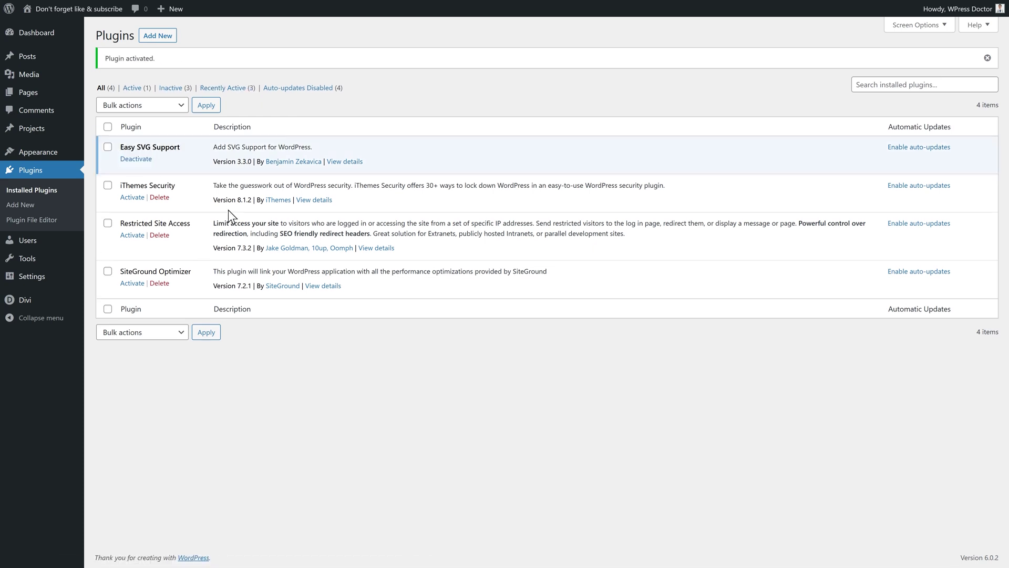
left_click(134, 198)
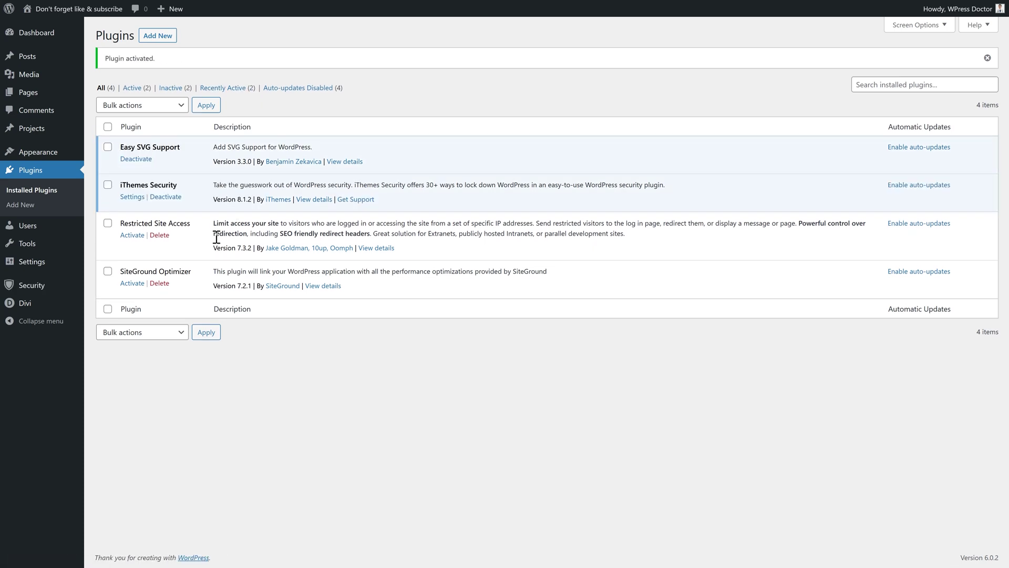
Step: Open the live site's front page in a new tab and scroll through it
mouse_move(79, 8)
right_click(56, 29)
left_click(105, 40)
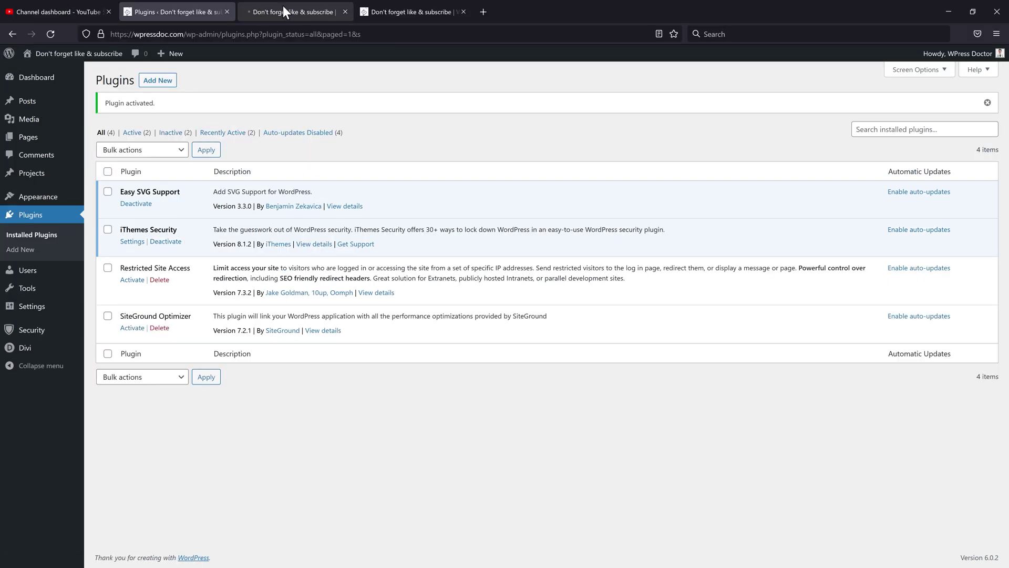
left_click(283, 6)
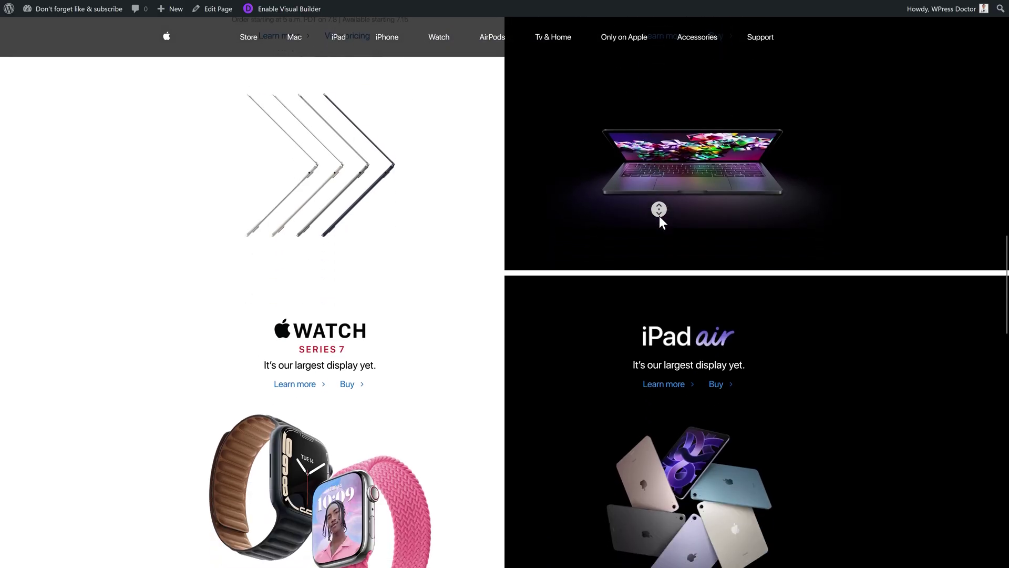
scroll(659, 210, "up", 10)
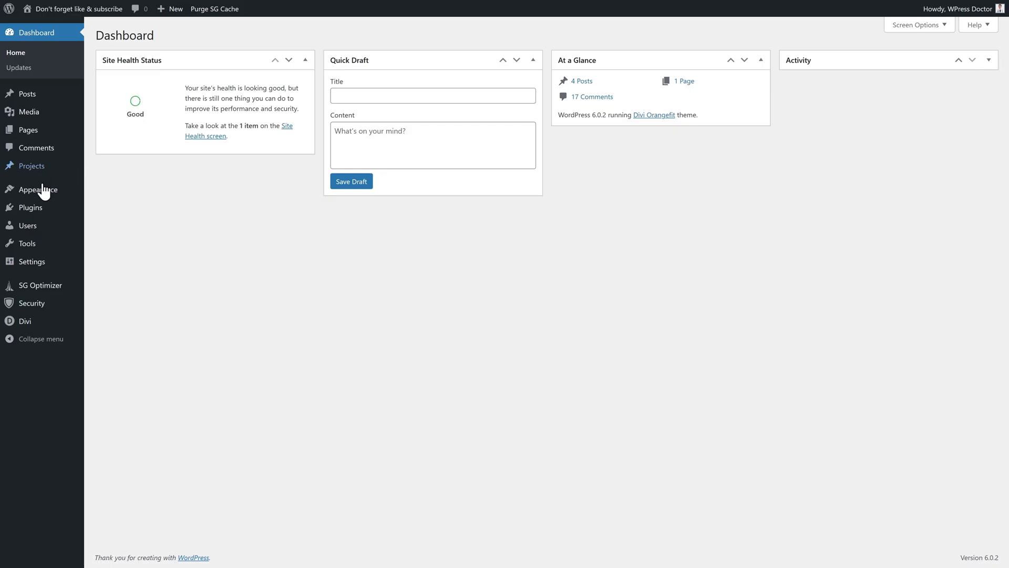
Step: Search Add New plugins for 'bet', then install and activate Better Search Replace
mouse_move(46, 209)
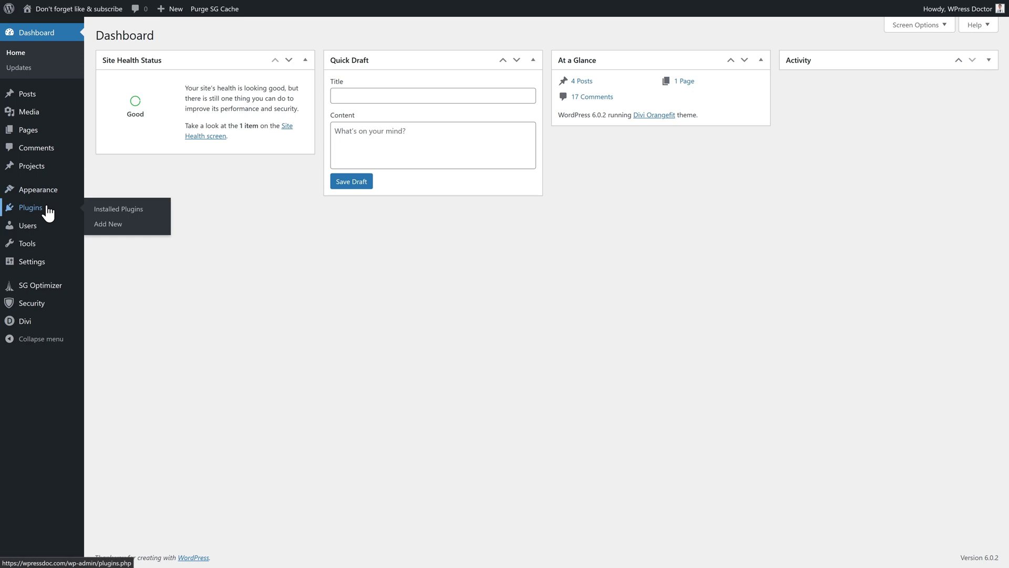
left_click(112, 224)
left_click(841, 64)
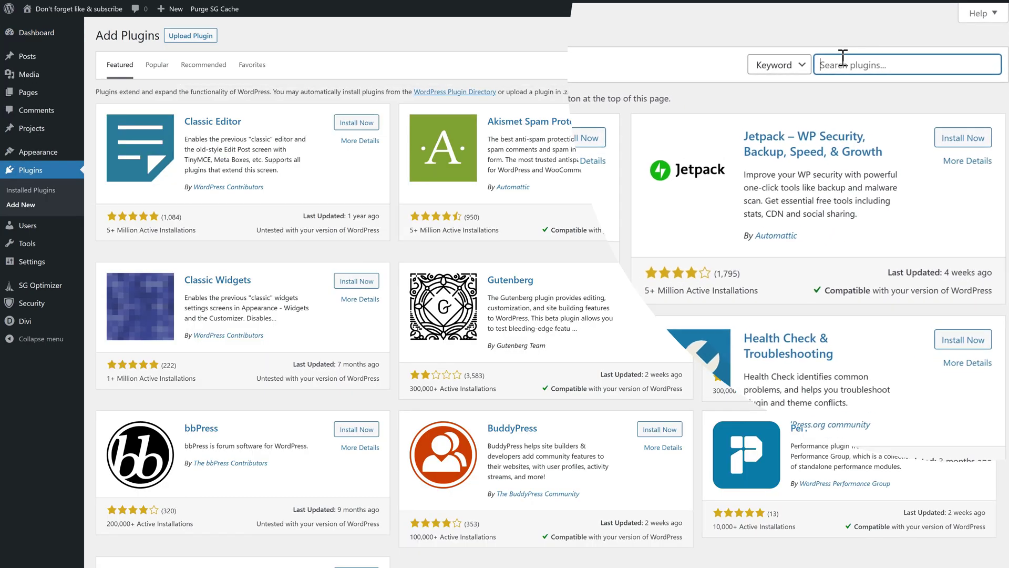
type("better search replace")
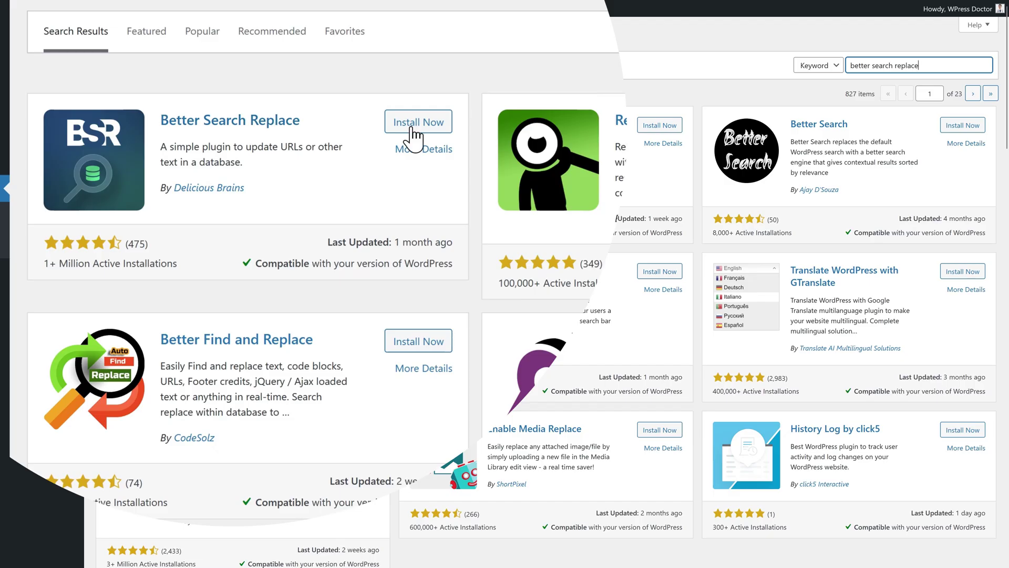
left_click(412, 126)
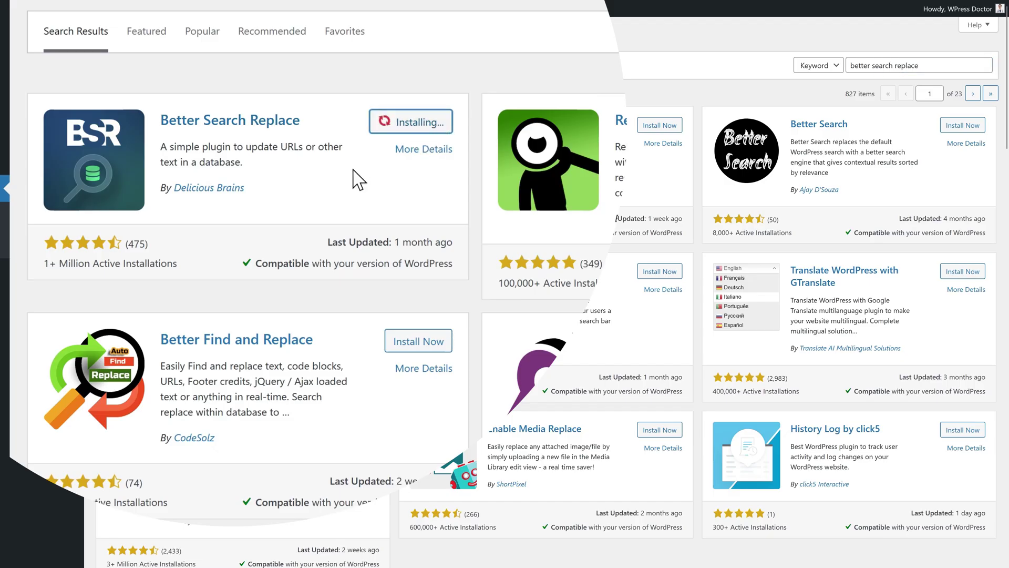
left_click(432, 131)
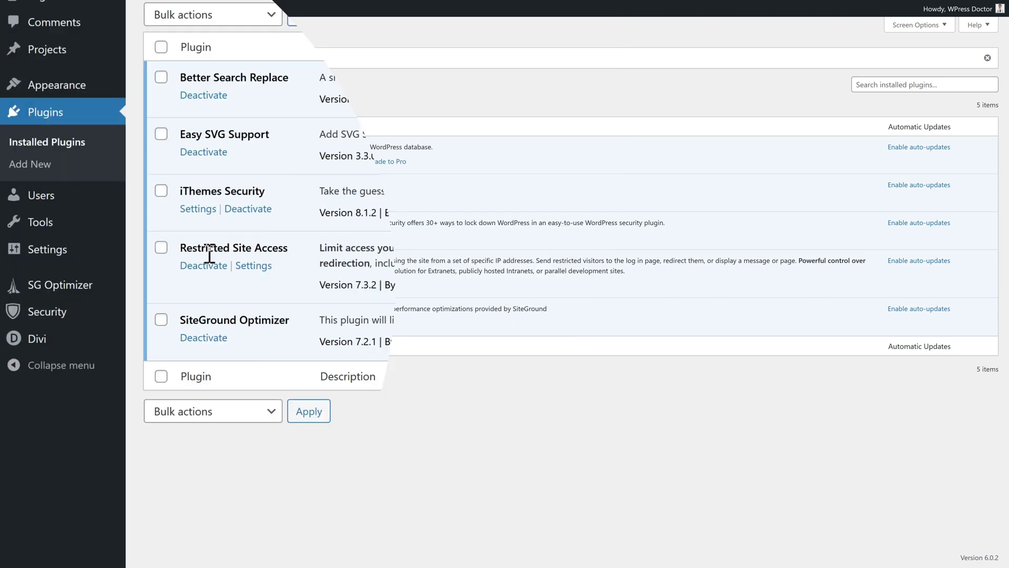
mouse_move(63, 234)
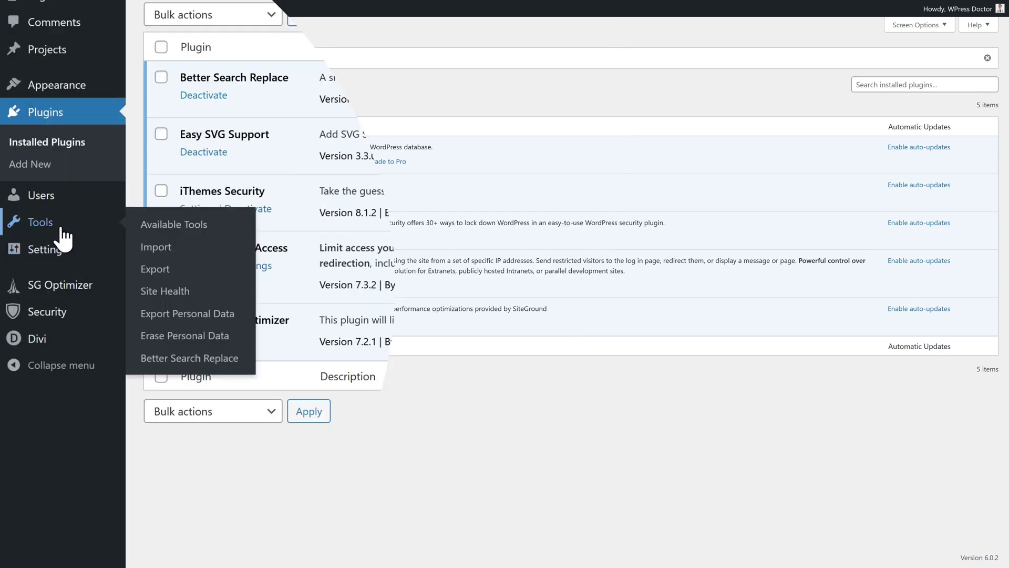
left_click(183, 359)
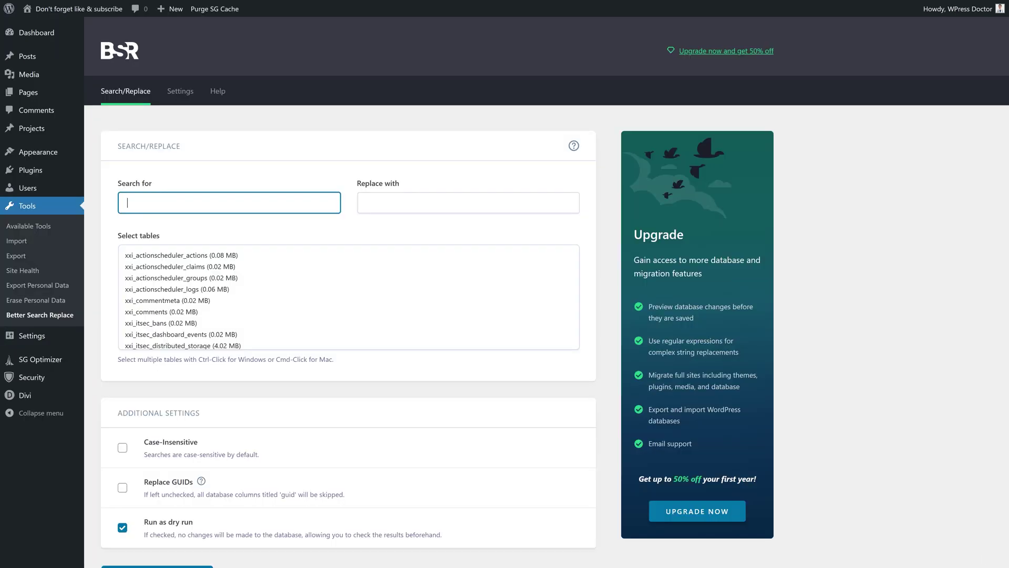
left_click(226, 205)
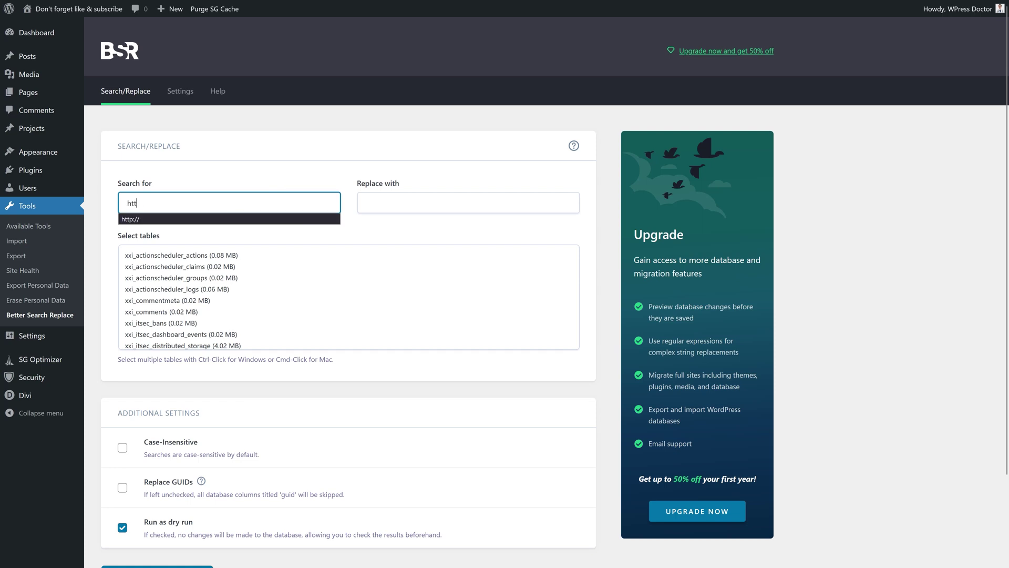
left_click(423, 202)
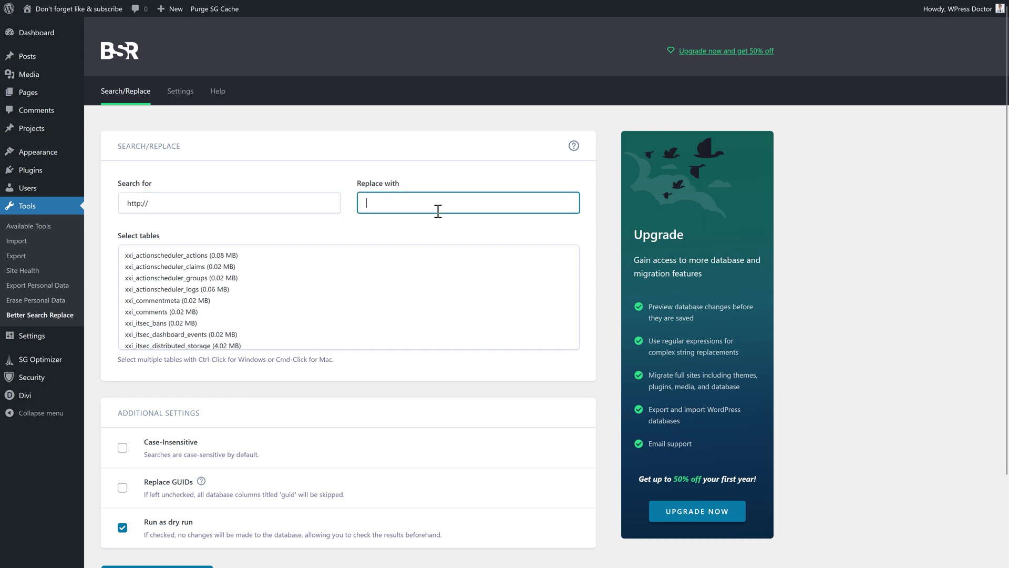
type("https://")
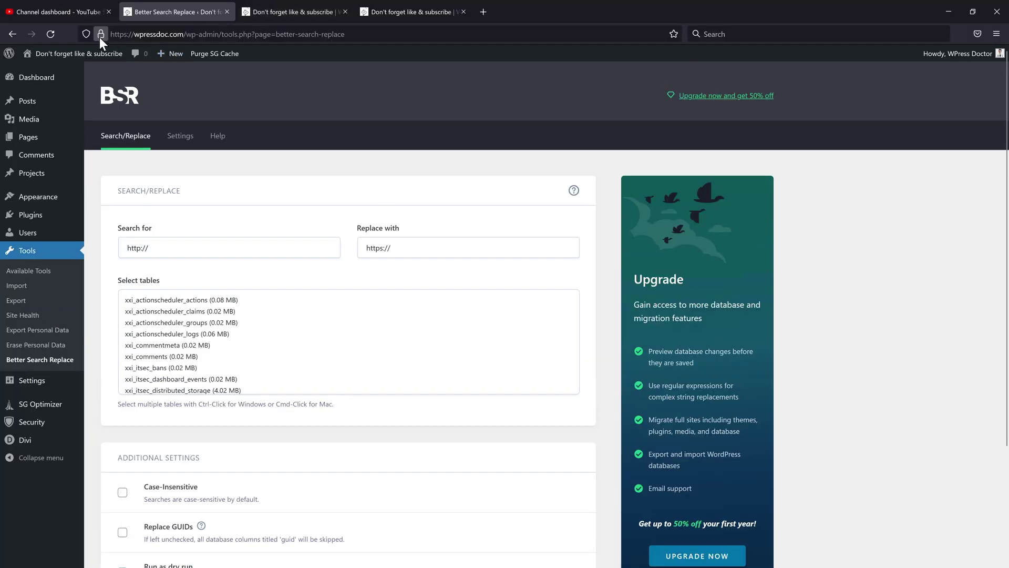
left_click(100, 34)
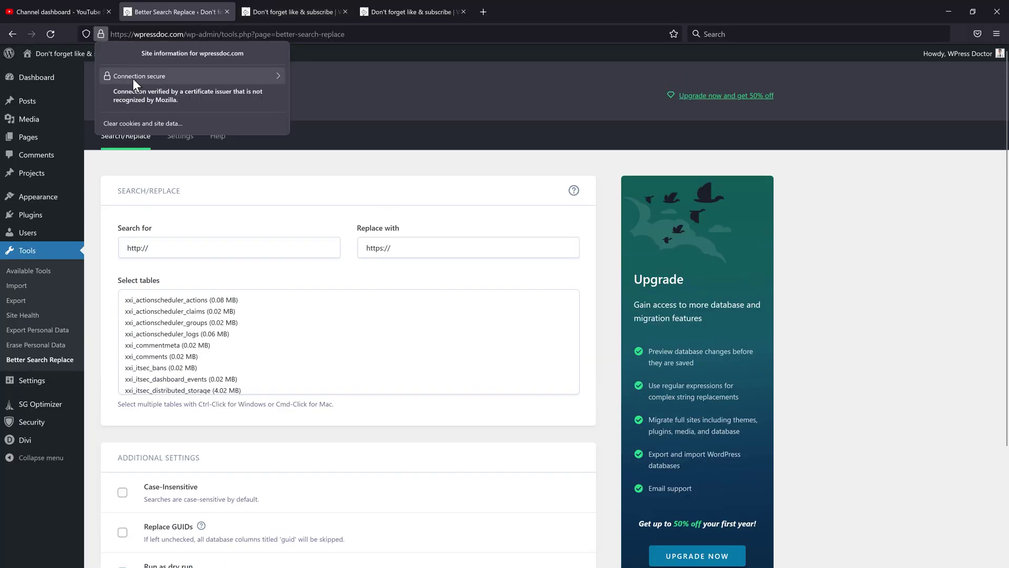
left_click(229, 253)
left_click(284, 283)
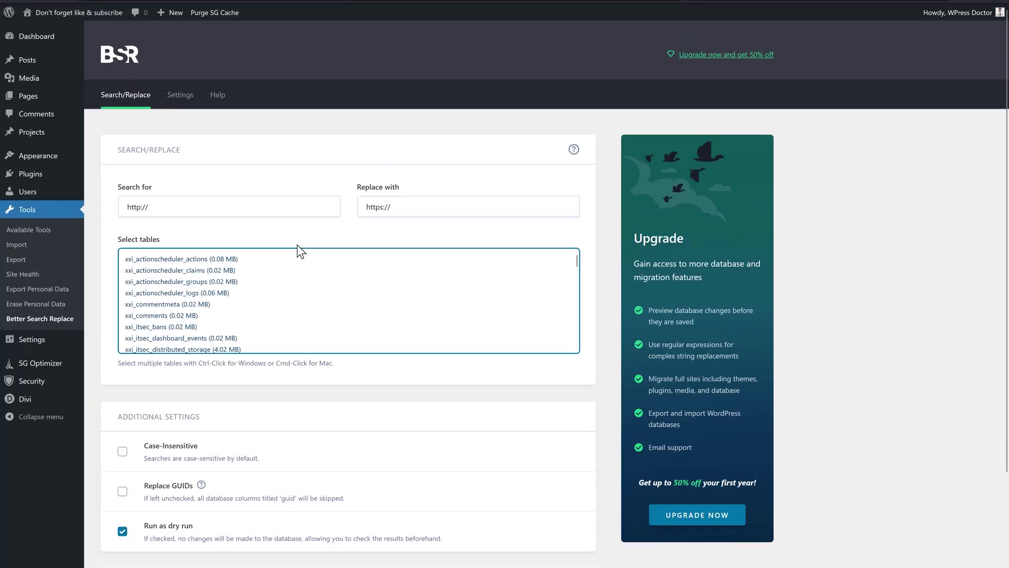
left_click_drag(200, 207, 121, 210)
left_click_drag(400, 204, 347, 208)
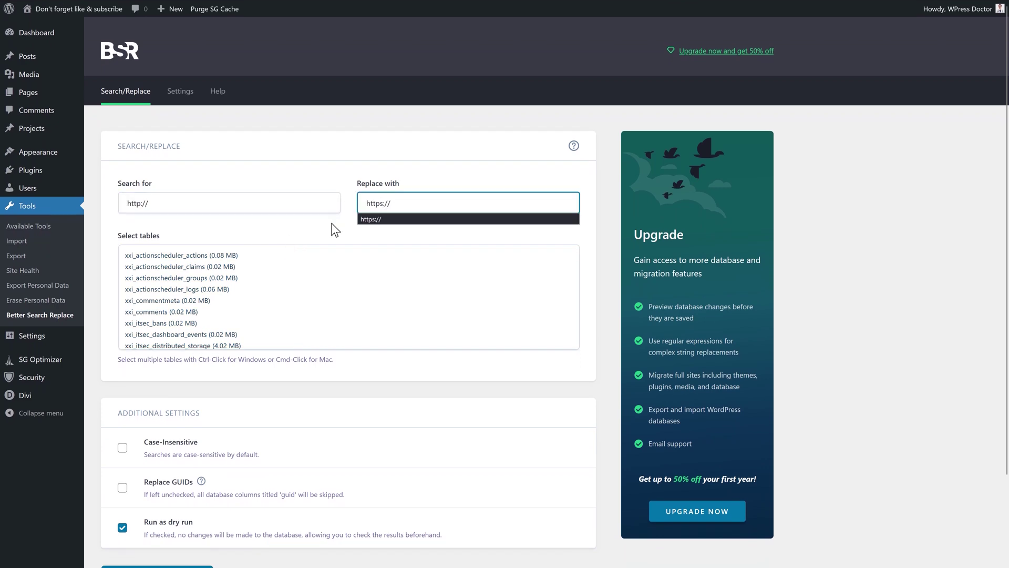
Step: Select all 59 database tables and run the live replacement, changing 6 cells
left_click(304, 233)
left_click(179, 256)
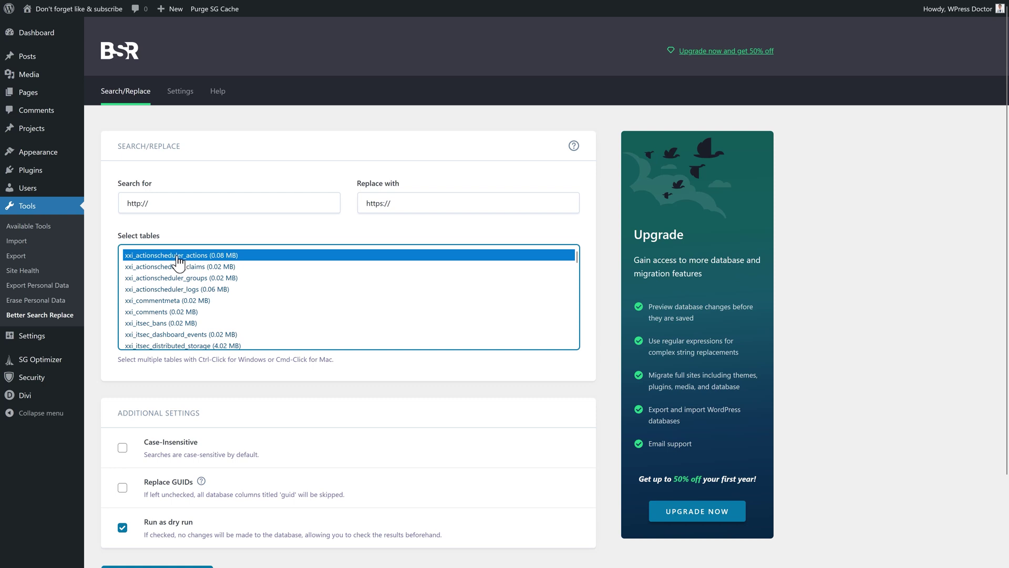
left_click(257, 267)
left_click(244, 257)
left_click(555, 302, "shift")
scroll(554, 320, "down", 15)
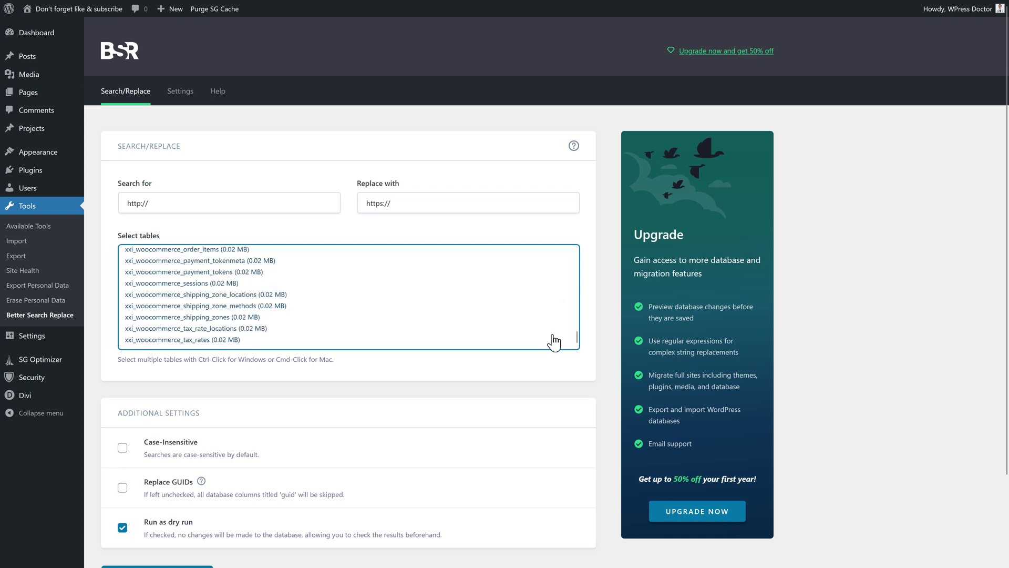
left_click(182, 347, "shift")
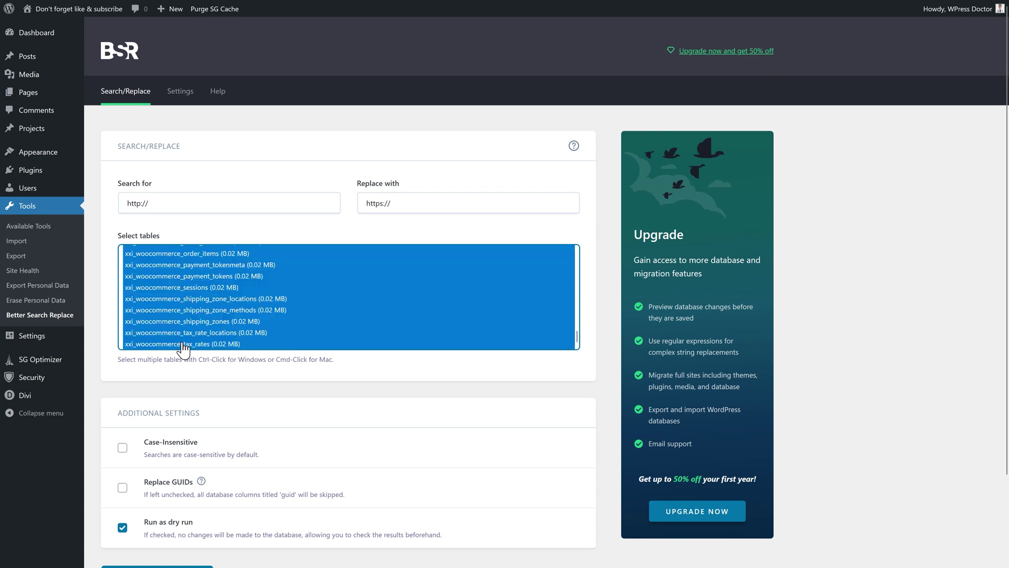
scroll(577, 336, "up", 3)
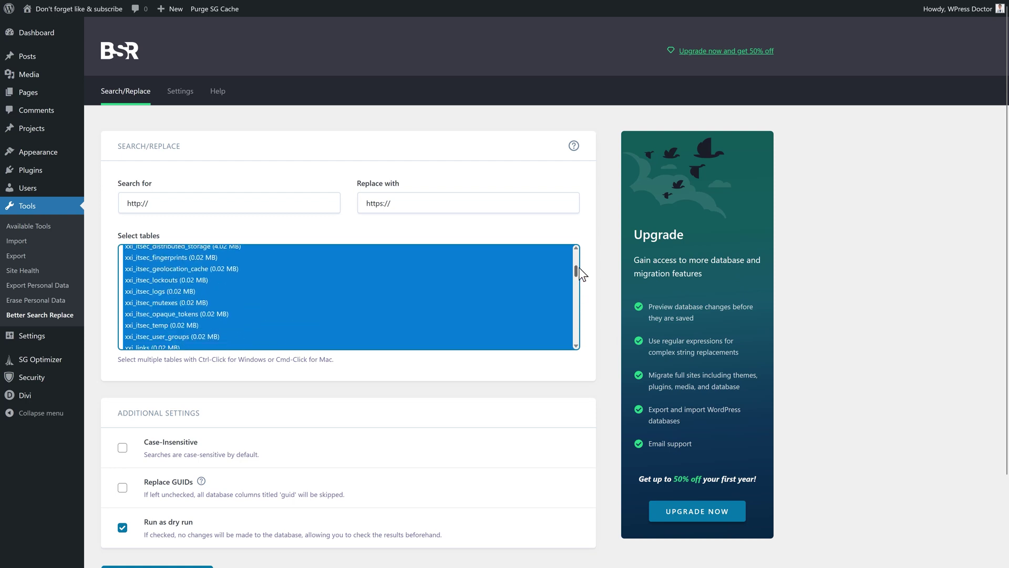
left_click_drag(580, 272, 582, 252)
middle_click(477, 221)
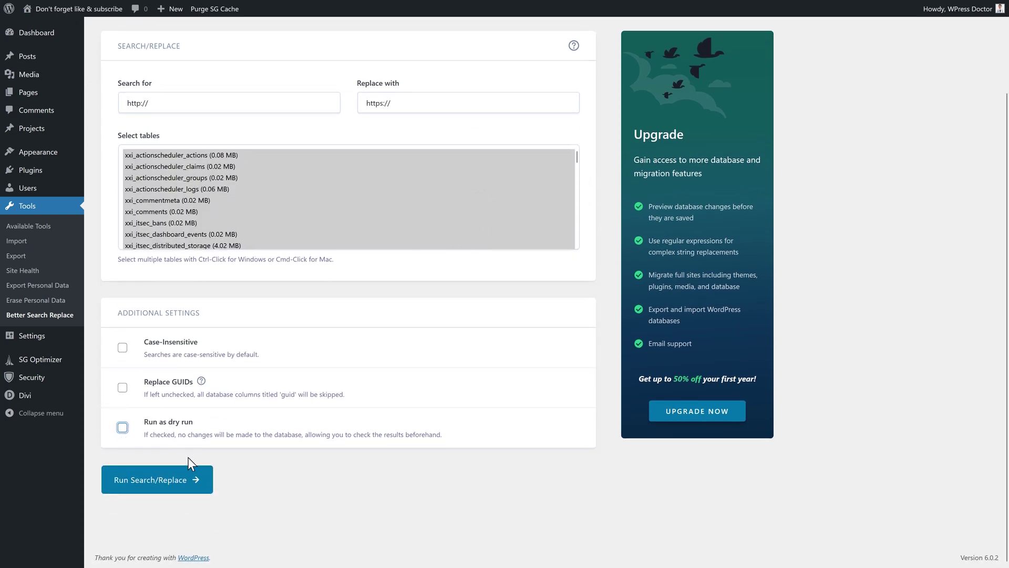
left_click(174, 491)
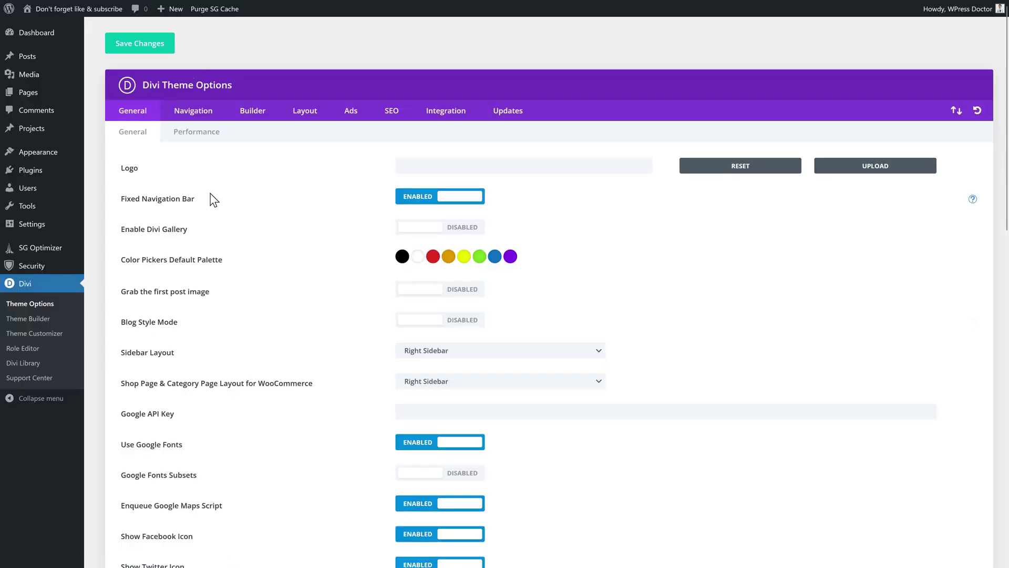
Step: Roll Divi back from 4.18.0 to 4.17.4, then download the Divi.zip theme package
left_click(508, 112)
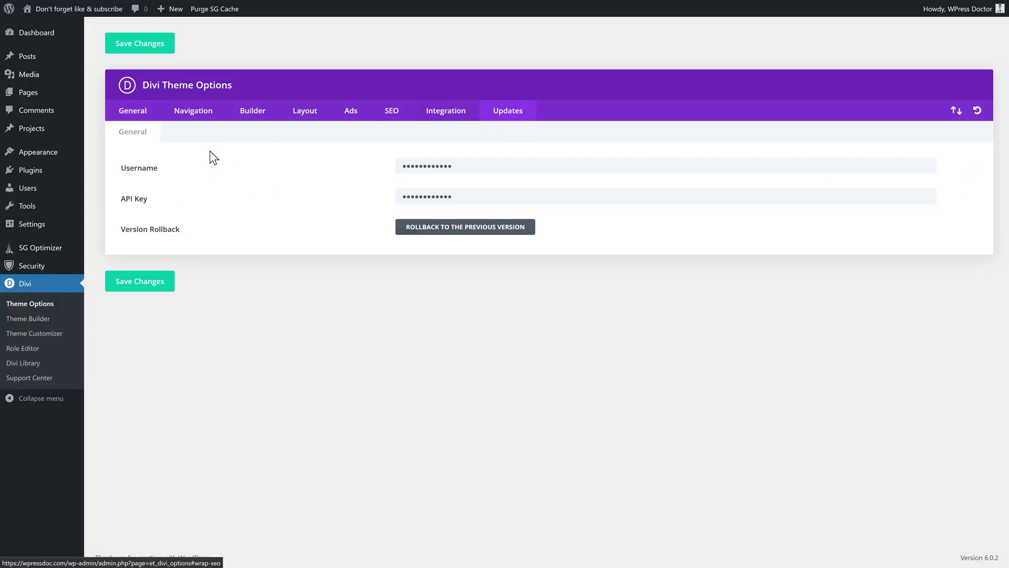
left_click(468, 231)
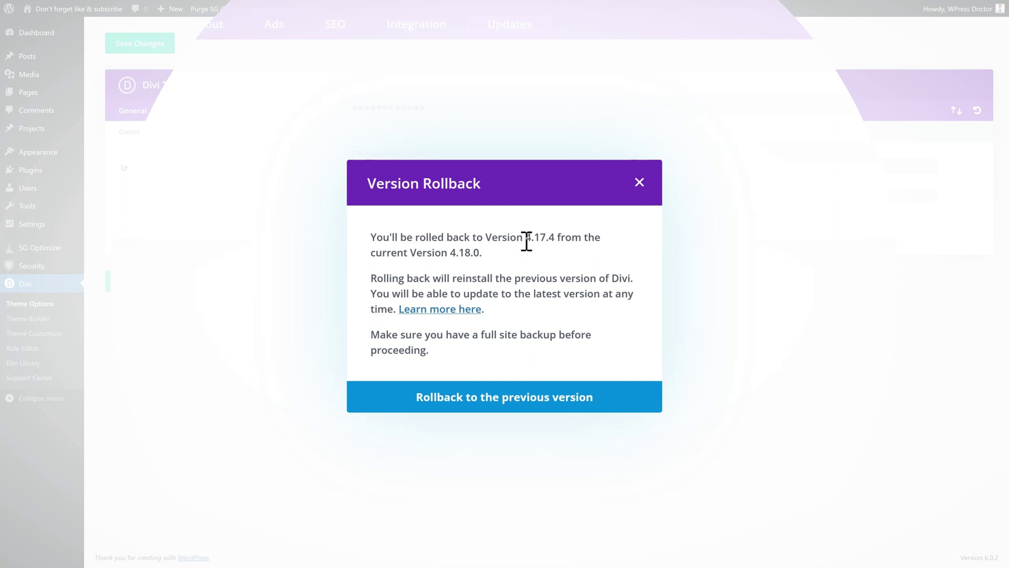
double_click(471, 252)
left_click(506, 242)
left_click(553, 239)
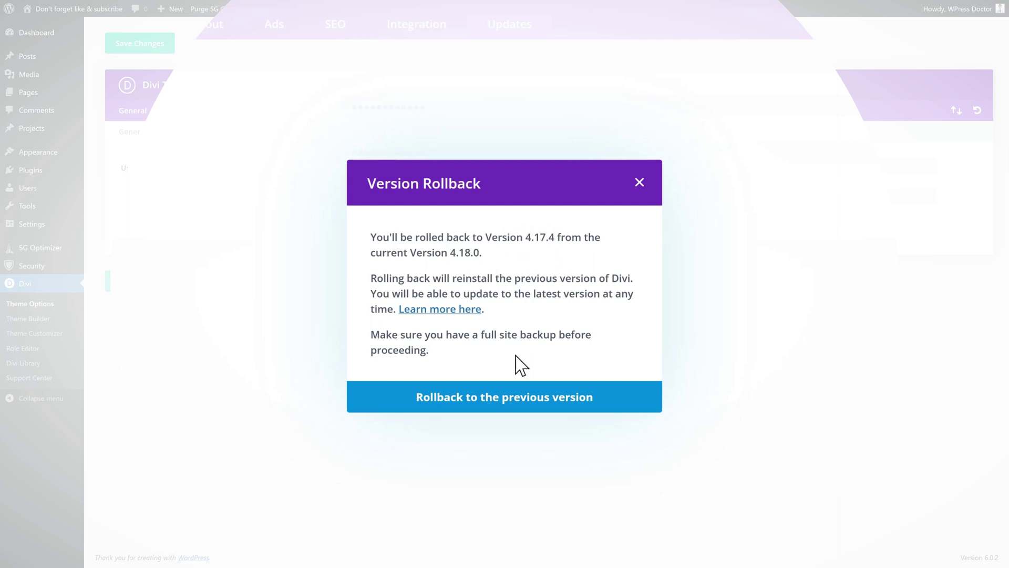
left_click(499, 408)
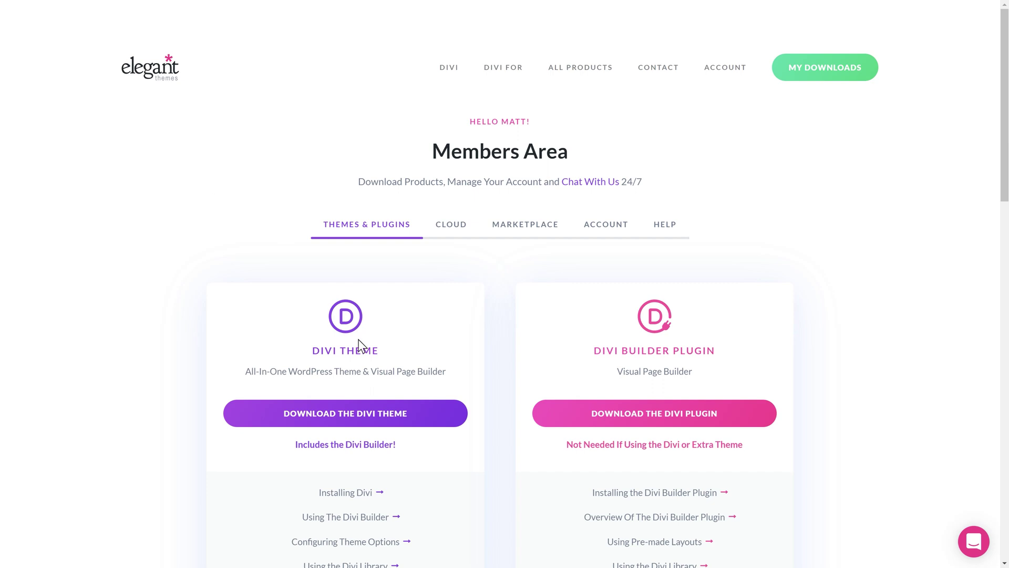
left_click(360, 414)
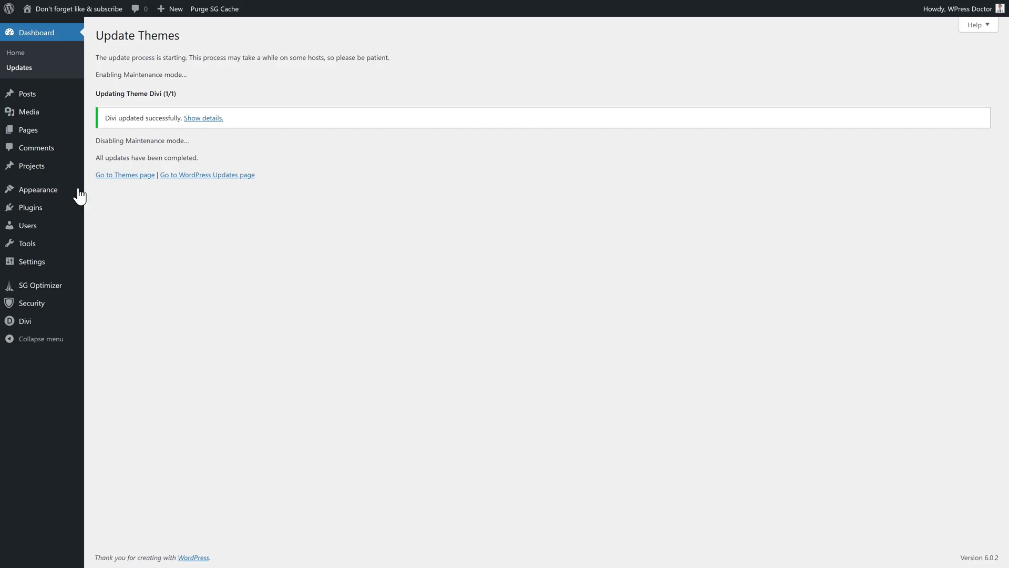
Step: Upload and install Divi.zip as a new theme, replacing the active Divi with the uploaded copy
mouse_move(80, 188)
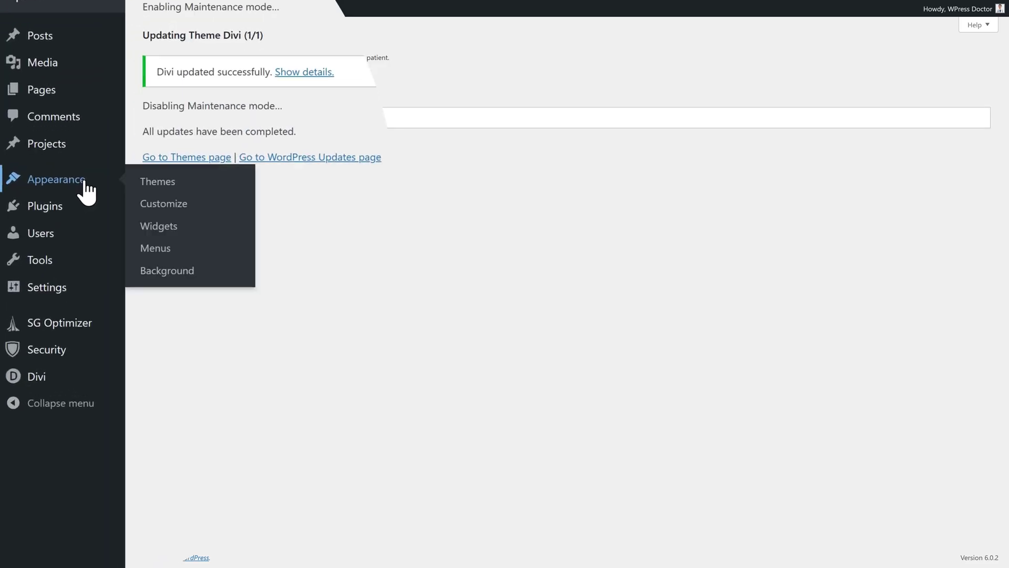
left_click(157, 184)
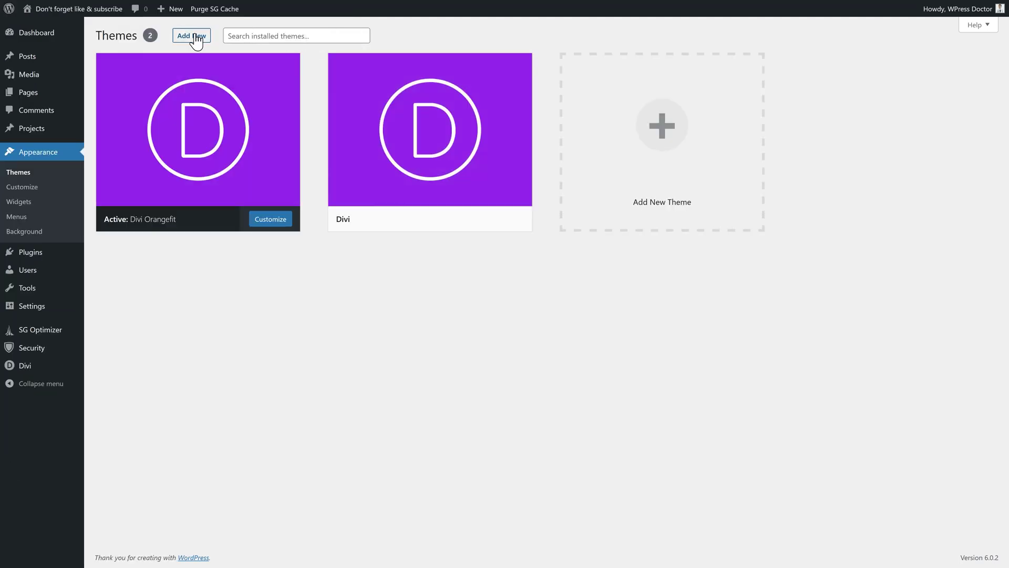
left_click(195, 37)
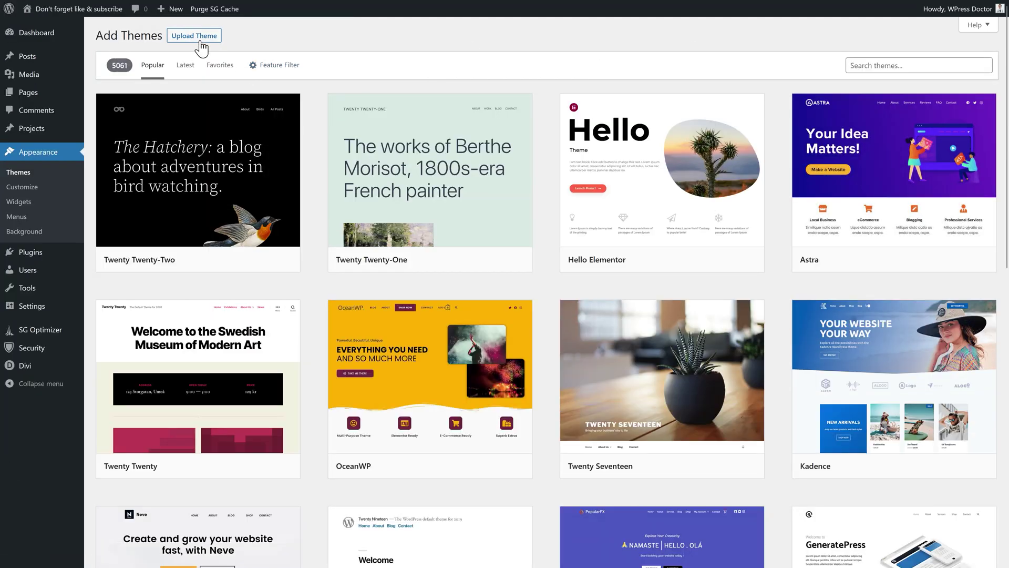
left_click(195, 35)
left_click(476, 131)
left_click(621, 135)
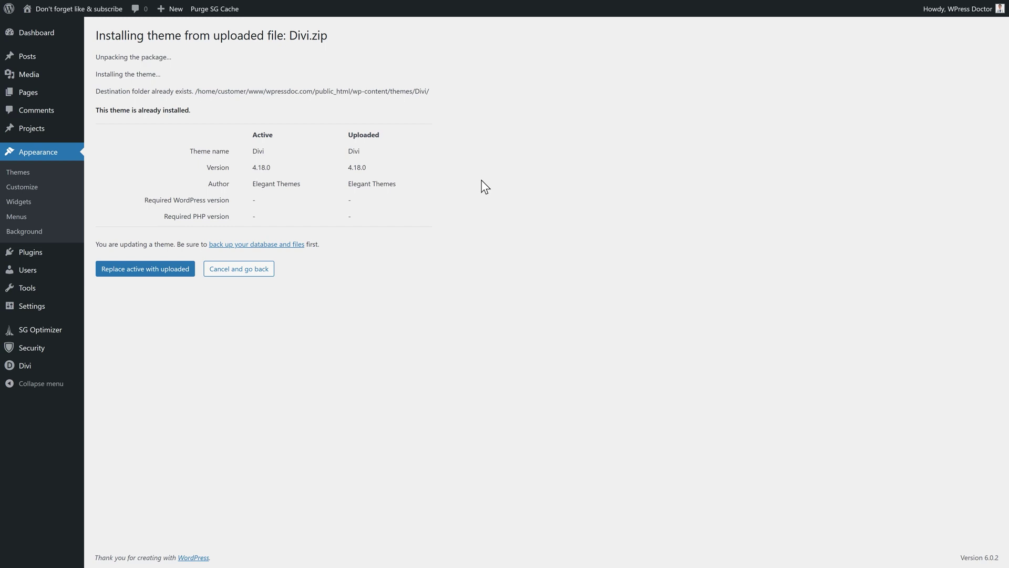
left_click_drag(216, 115, 105, 106)
left_click(105, 107)
left_click(150, 272)
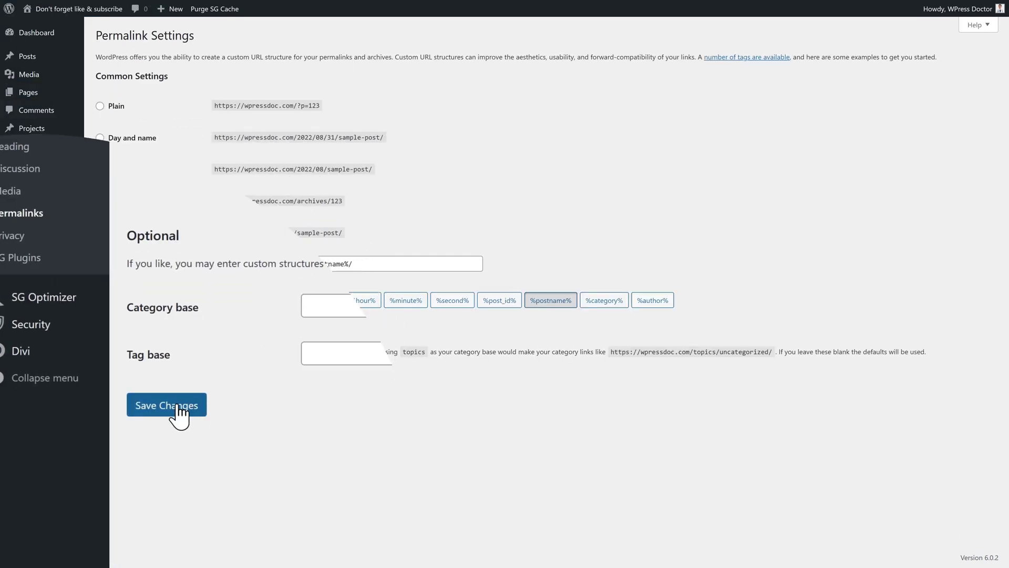
Step: Save the Permalinks settings unchanged to refresh the permalink structure
left_click(175, 411)
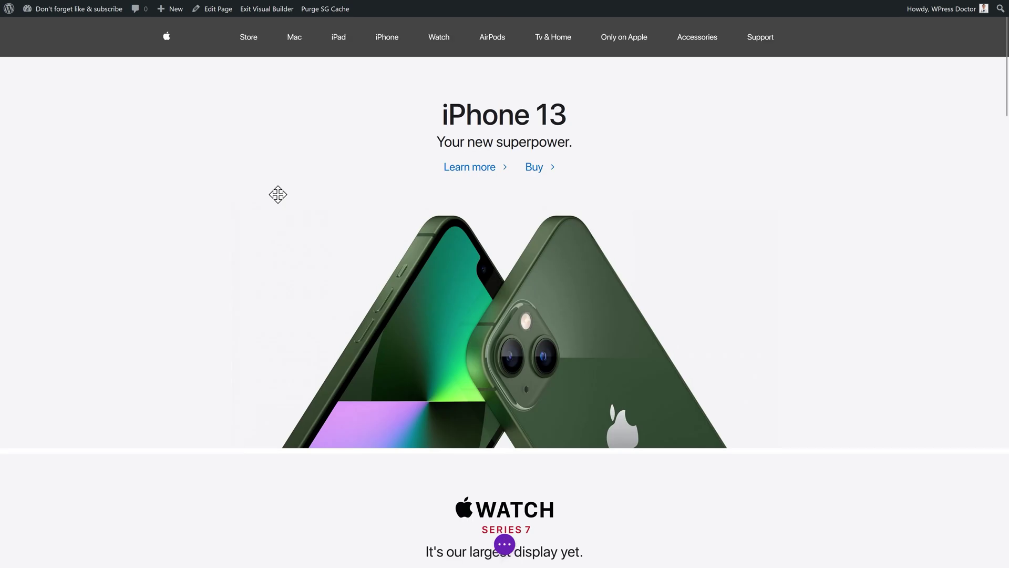
Step: Open the 'Your new superpower.' Text module's settings and show its body in the Text (HTML) view
left_click(504, 544)
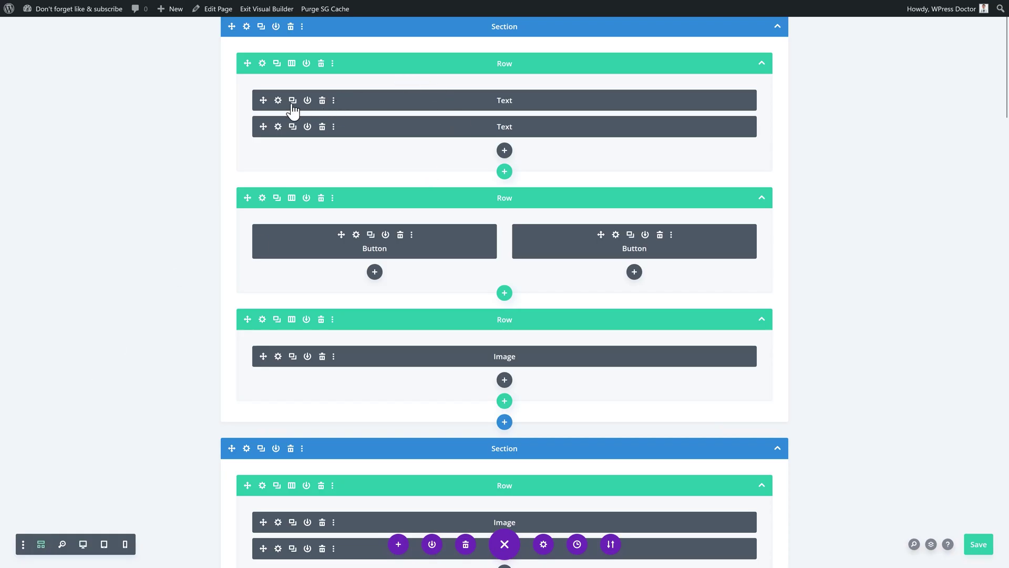
left_click(278, 100)
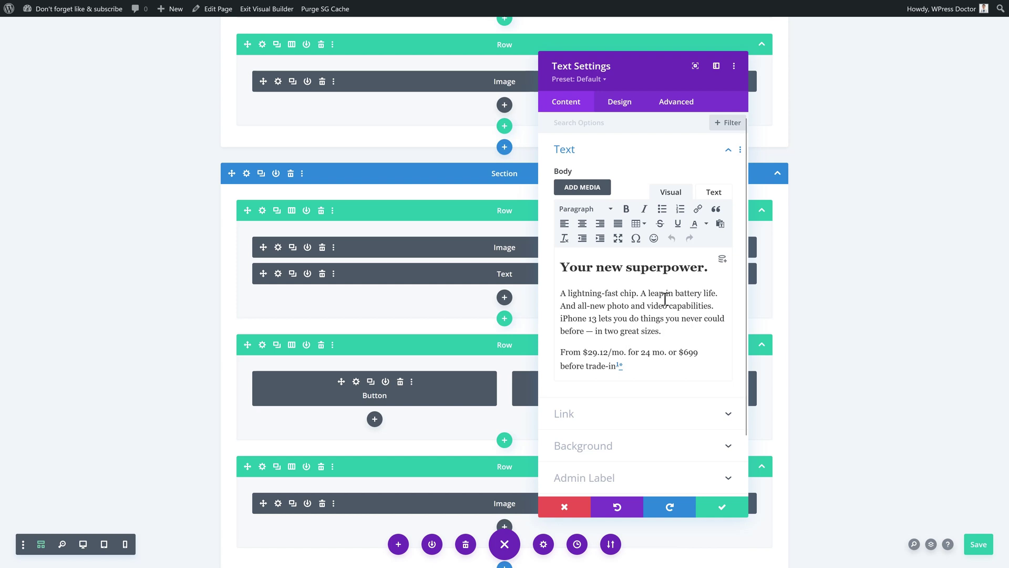
left_click_drag(561, 267, 631, 368)
left_click(649, 371)
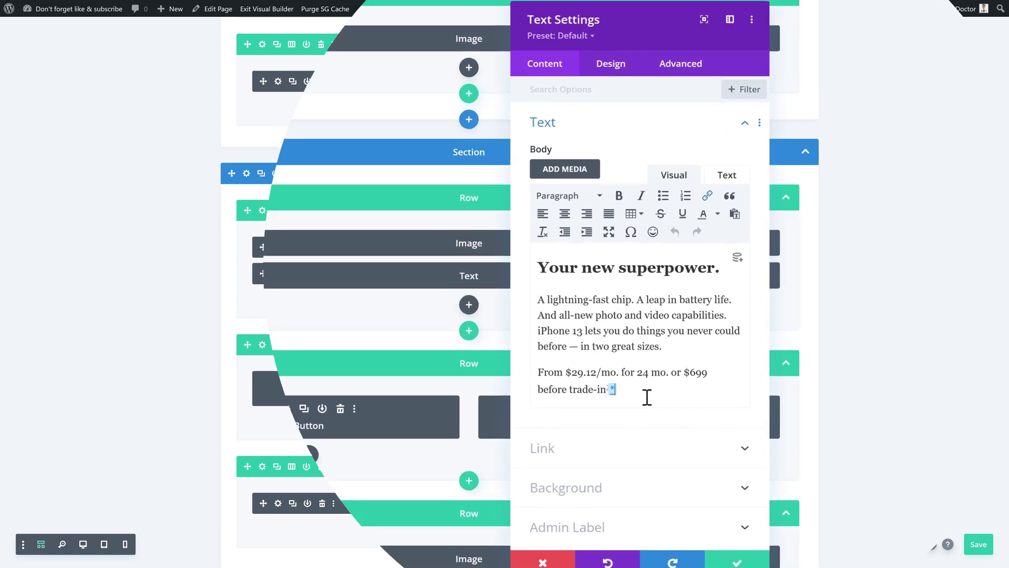
left_click(730, 179)
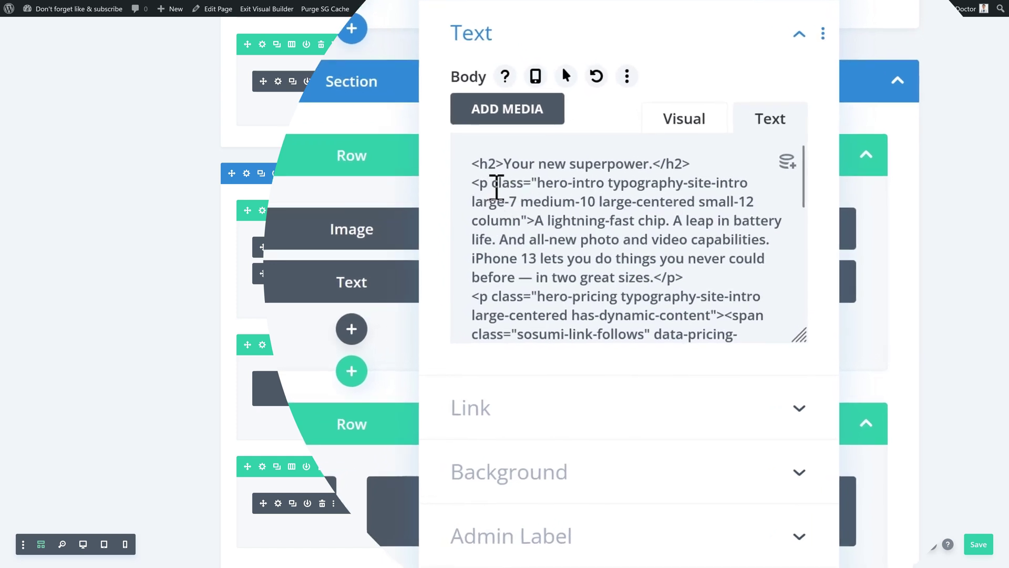
Step: Delete the hero-intro and other class attributes from the paragraph tags in the body HTML
double_click(501, 183)
left_click_drag(529, 186, 533, 221)
key("BackSpace")
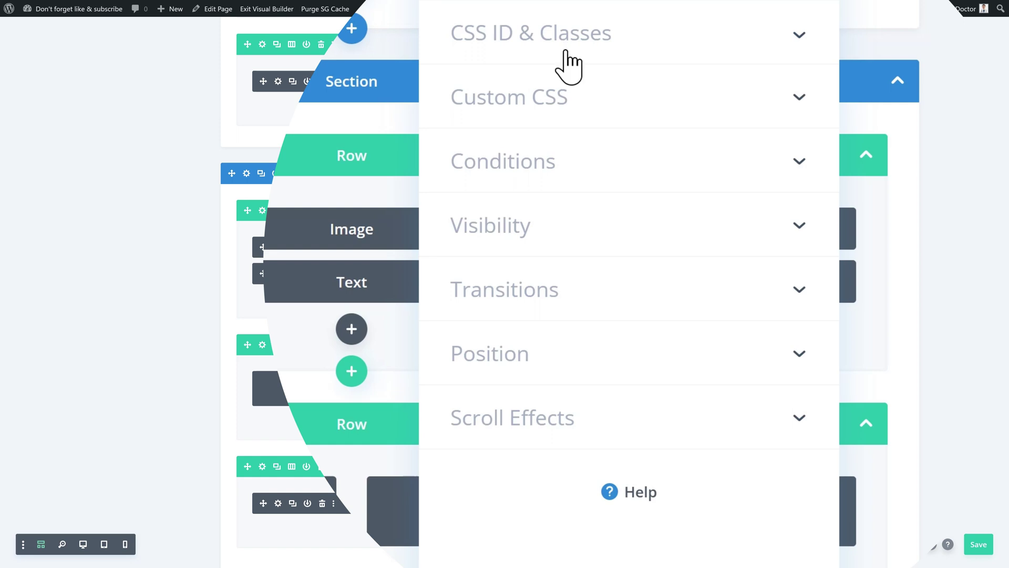
left_click(500, 66)
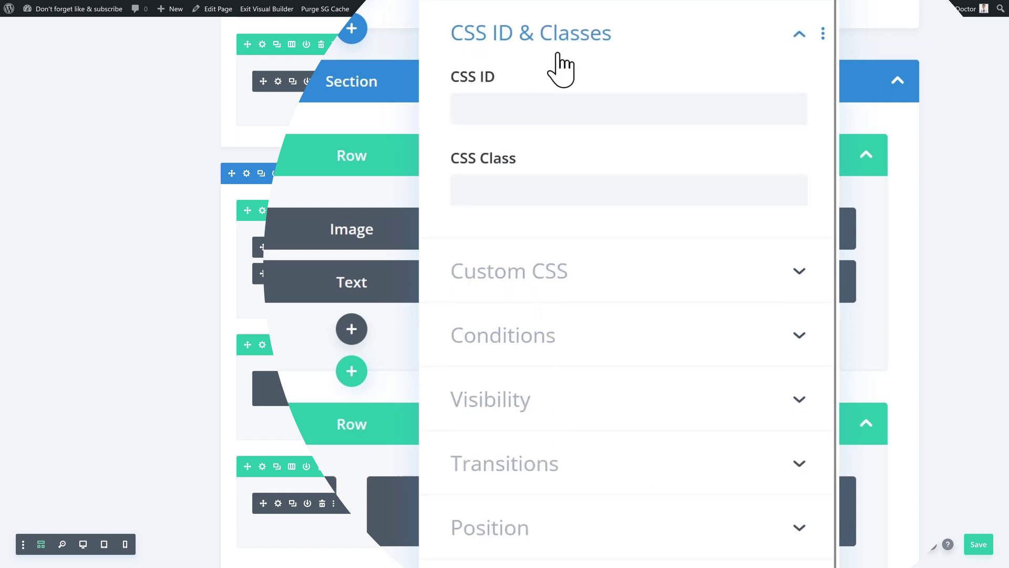
left_click(556, 195)
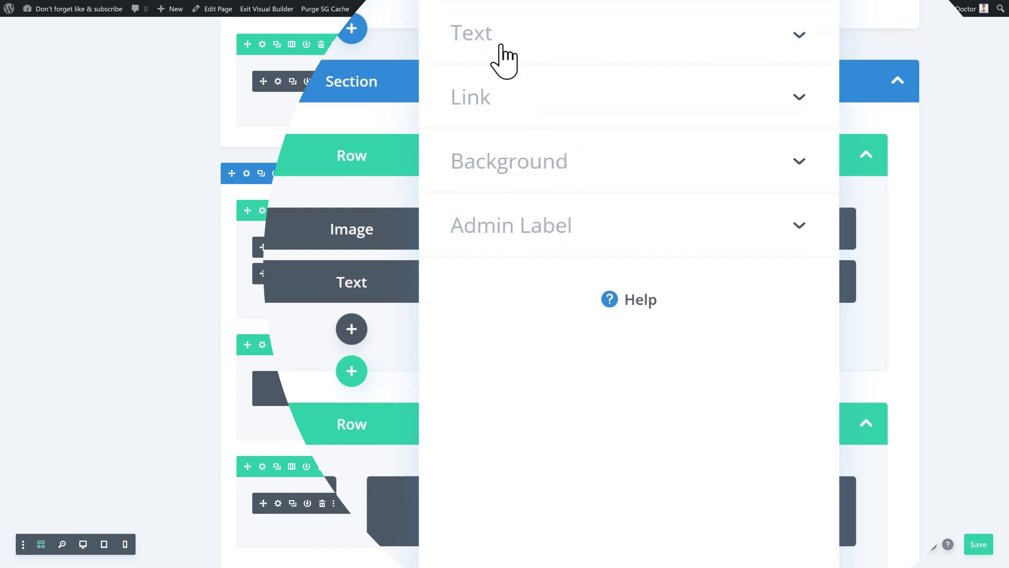
left_click(500, 42)
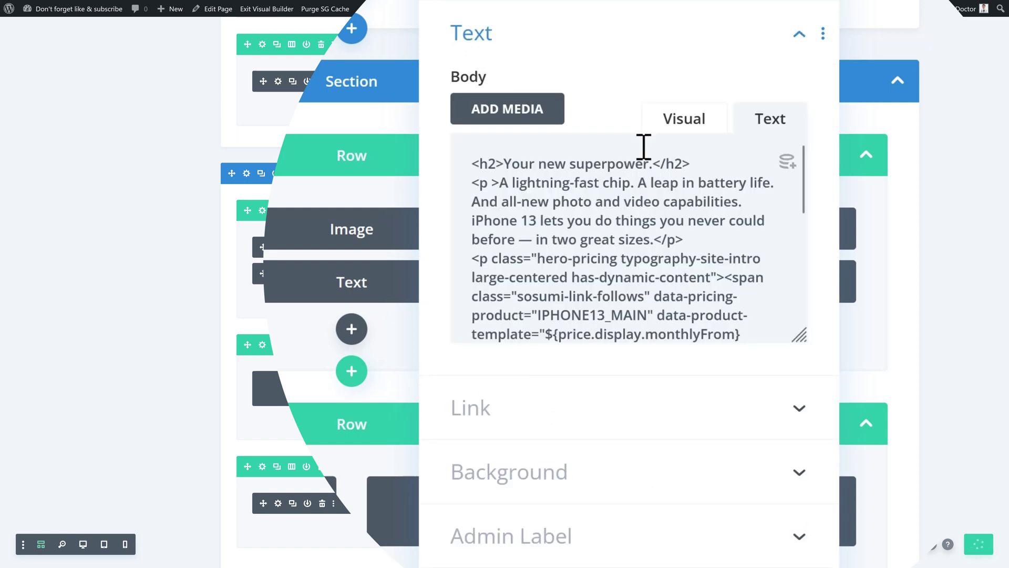
scroll(801, 200, "down", 3)
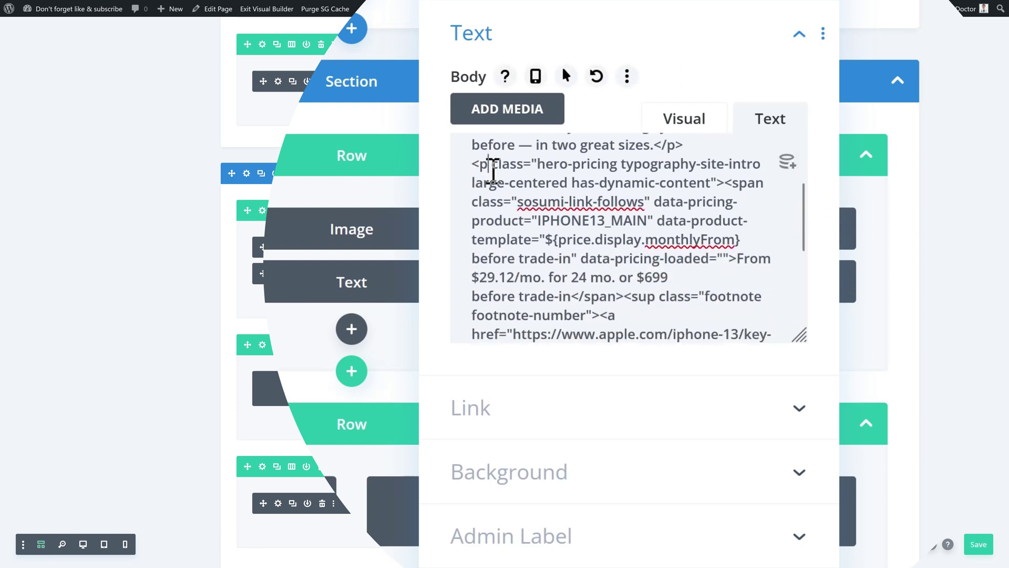
left_click_drag(489, 167, 706, 180)
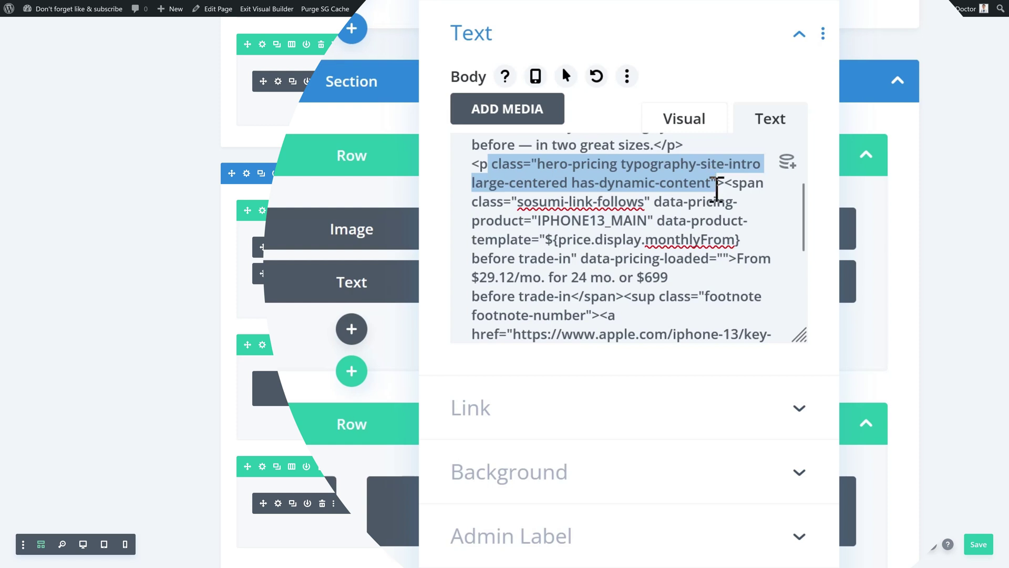
key("BackSpace")
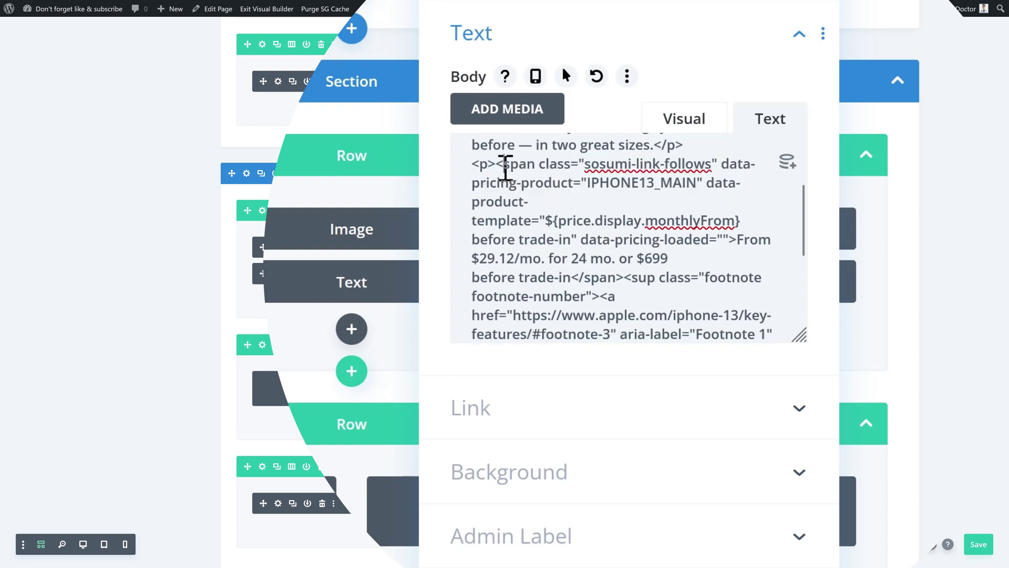
left_click_drag(506, 167, 707, 299)
left_click_drag(803, 200, 802, 218)
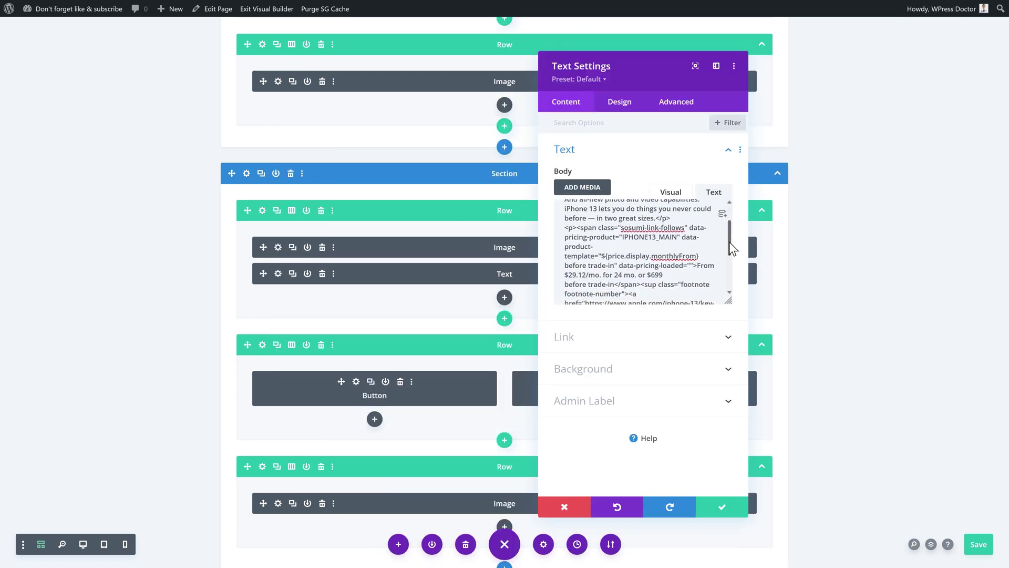
left_click_drag(730, 243, 727, 282)
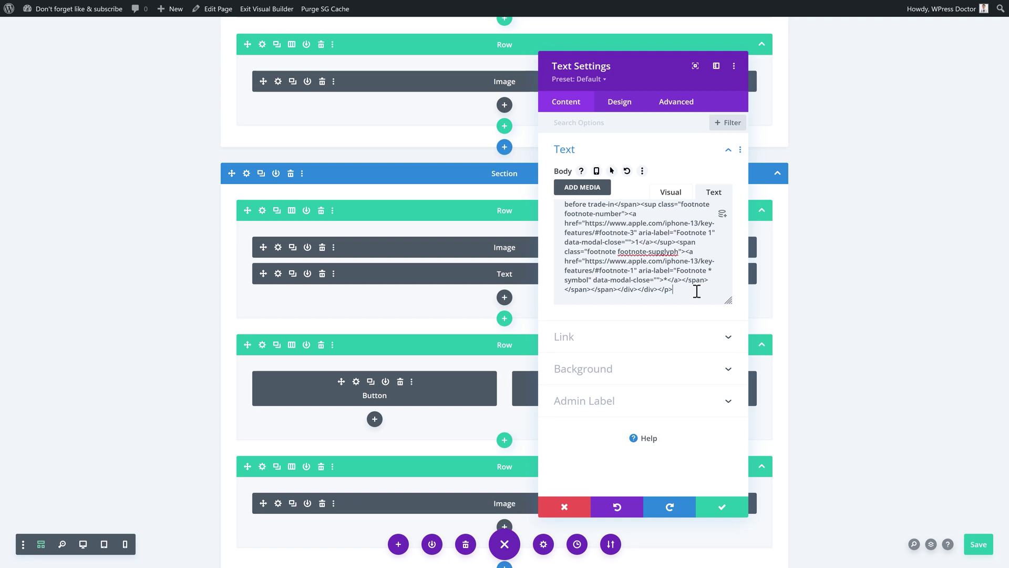
Step: Copy the rendered plain text and paste it over the body HTML below the heading
left_click_drag(677, 289, 610, 237)
left_click(642, 239)
scroll(605, 236, "down", 6)
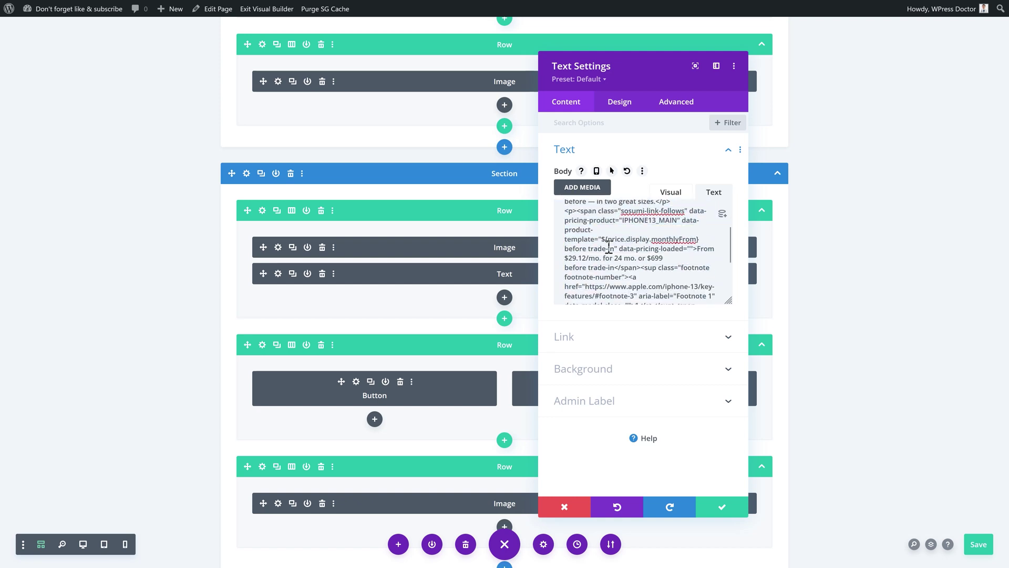
left_click(677, 201)
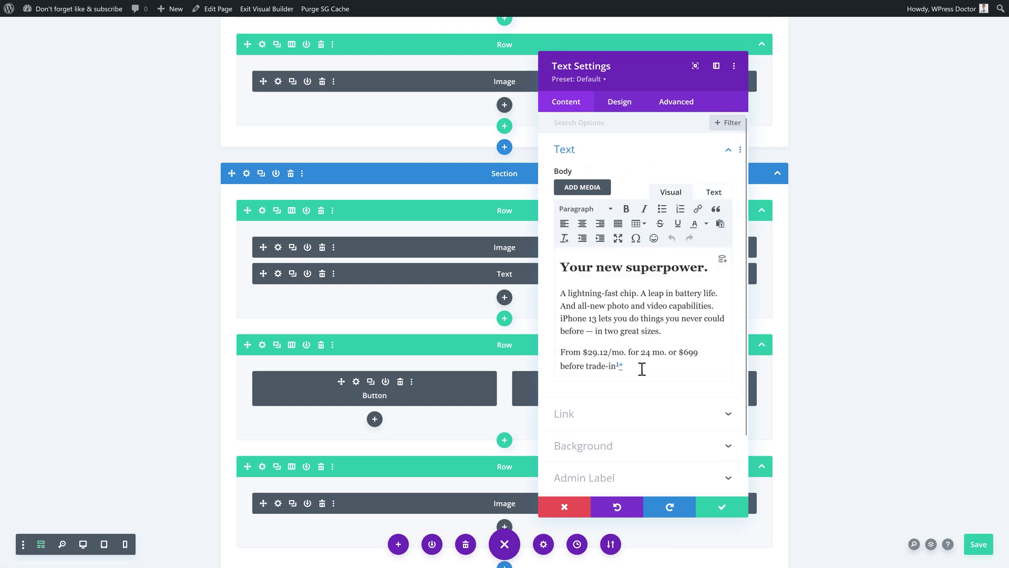
left_click_drag(636, 365, 559, 294)
right_click(593, 301)
left_click(619, 363)
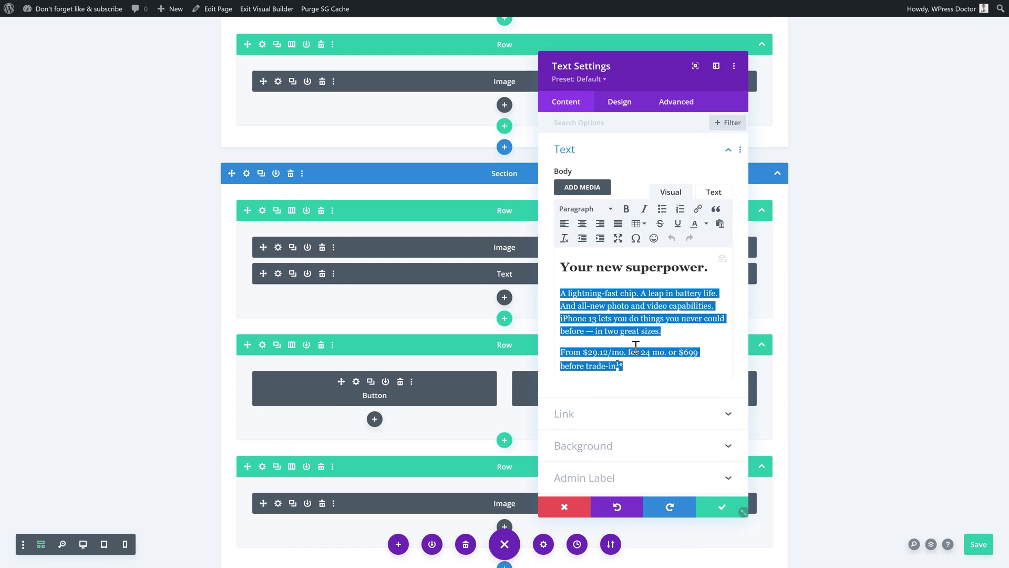
left_click(713, 192)
left_click_drag(567, 229, 707, 291)
scroll(631, 252, "up", 5)
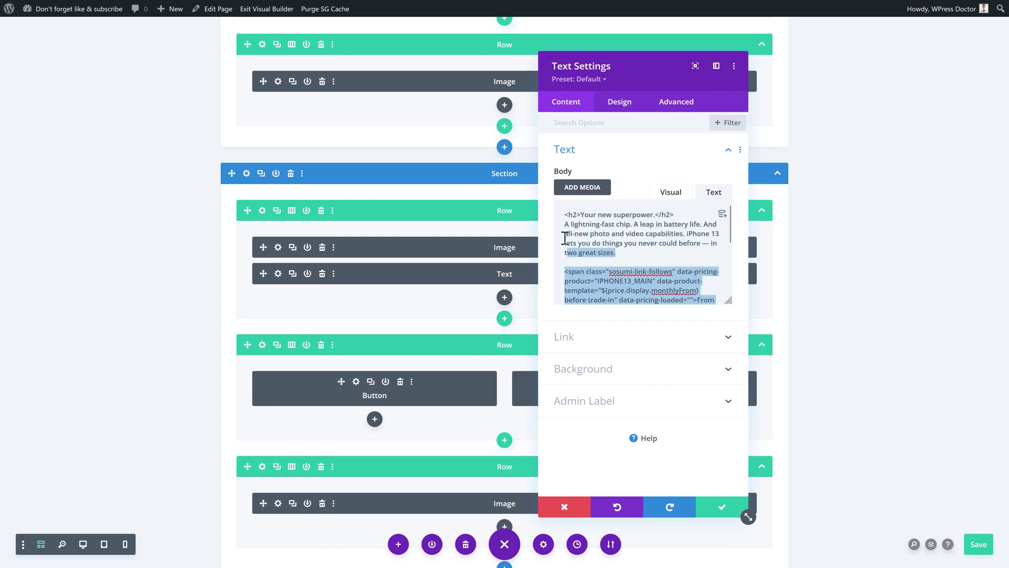
right_click(582, 237)
left_click(619, 314)
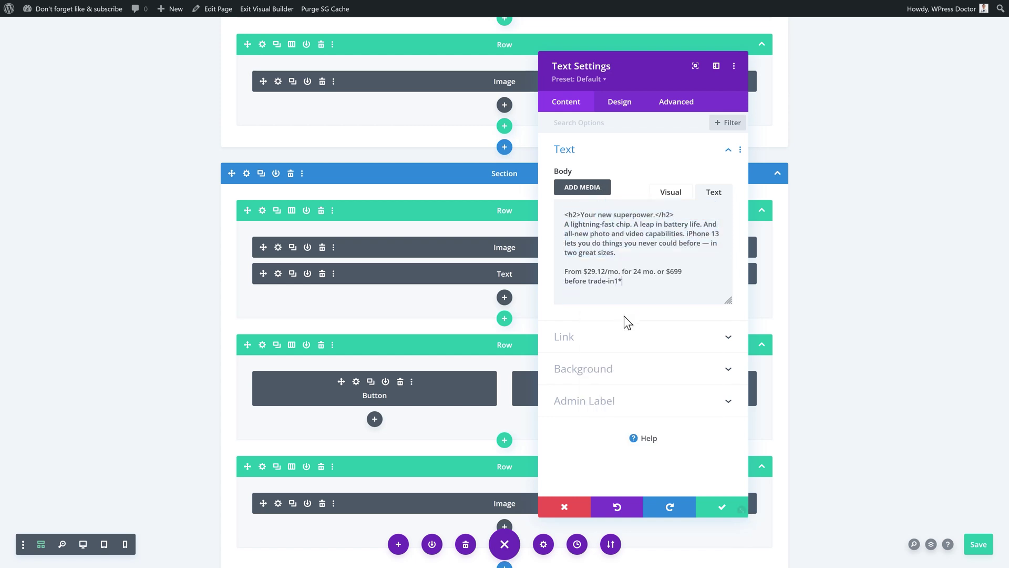
left_click(671, 193)
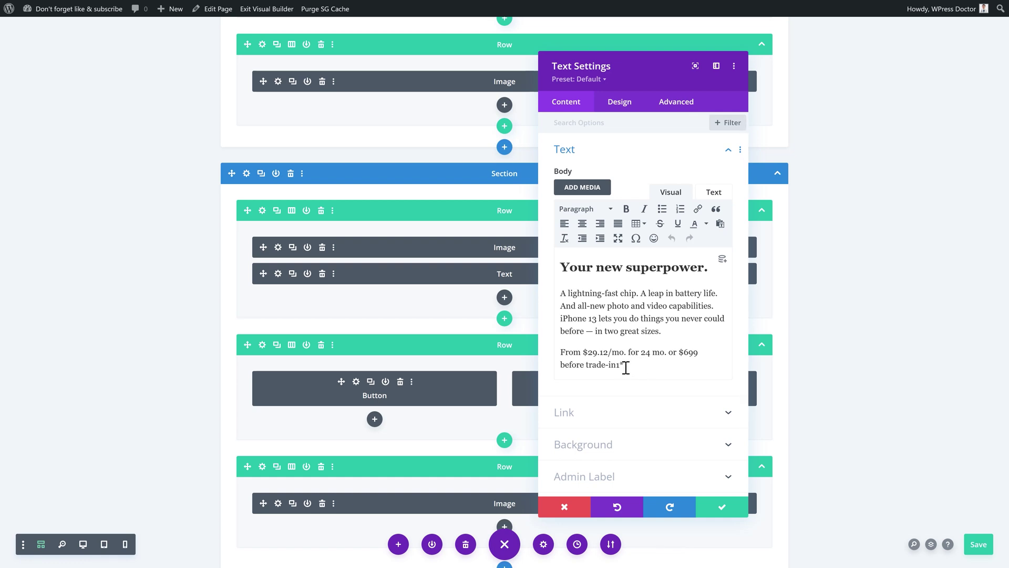
middle_click(230, 299)
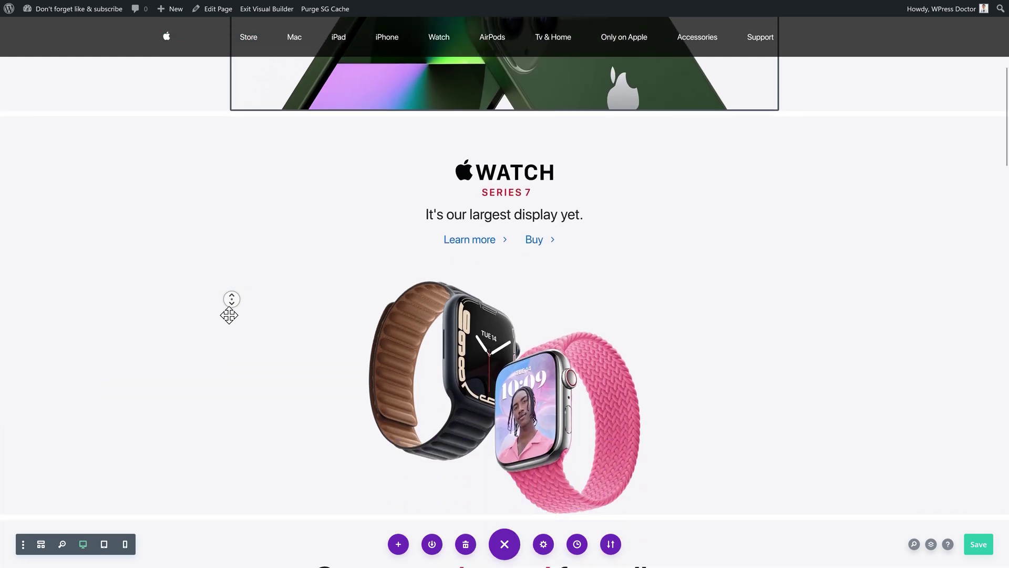
Step: Delete all the page's custom CSS and switch Static CSS File Generation off in Page Settings
left_click(544, 546)
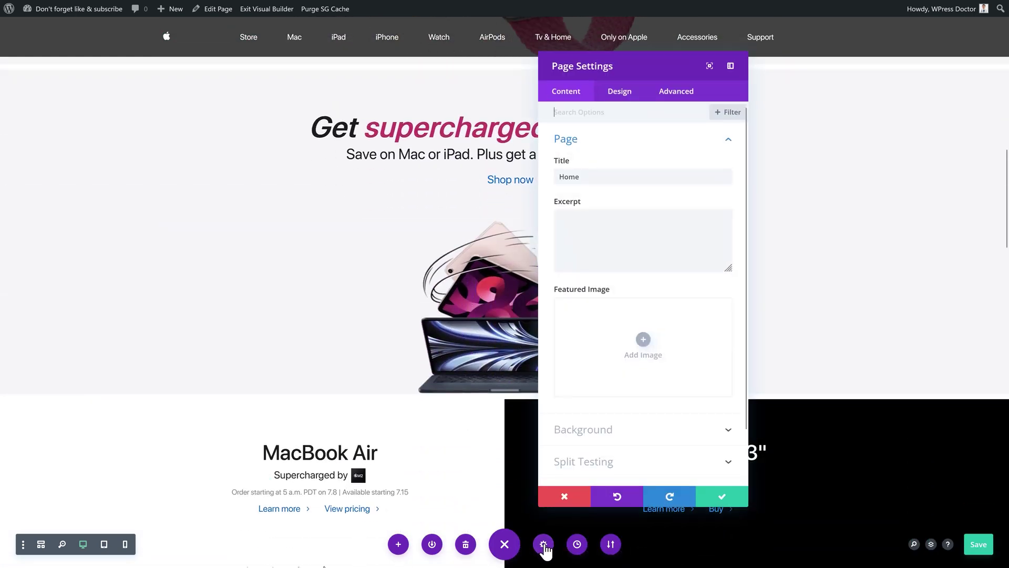
left_click(674, 100)
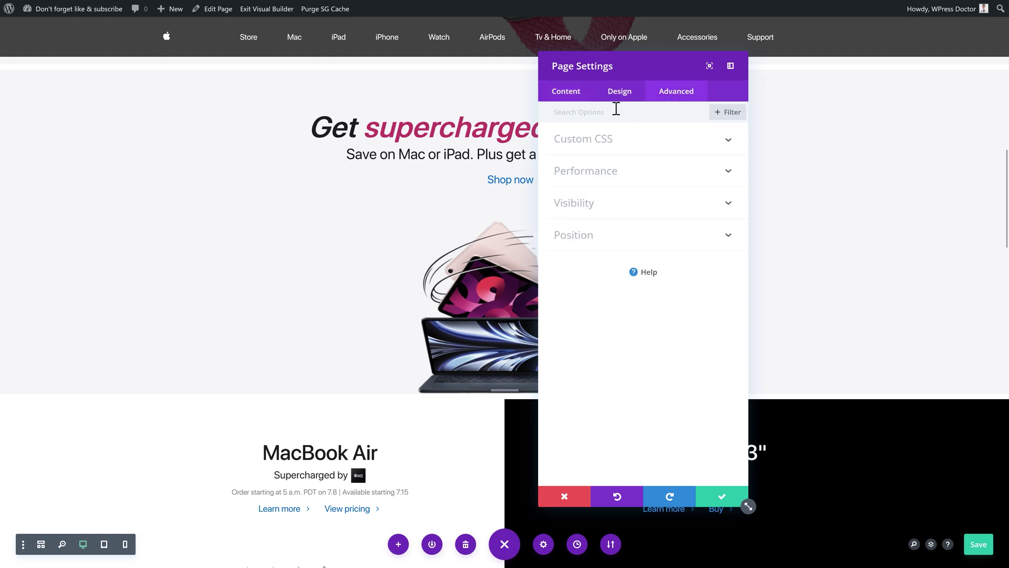
left_click(601, 149)
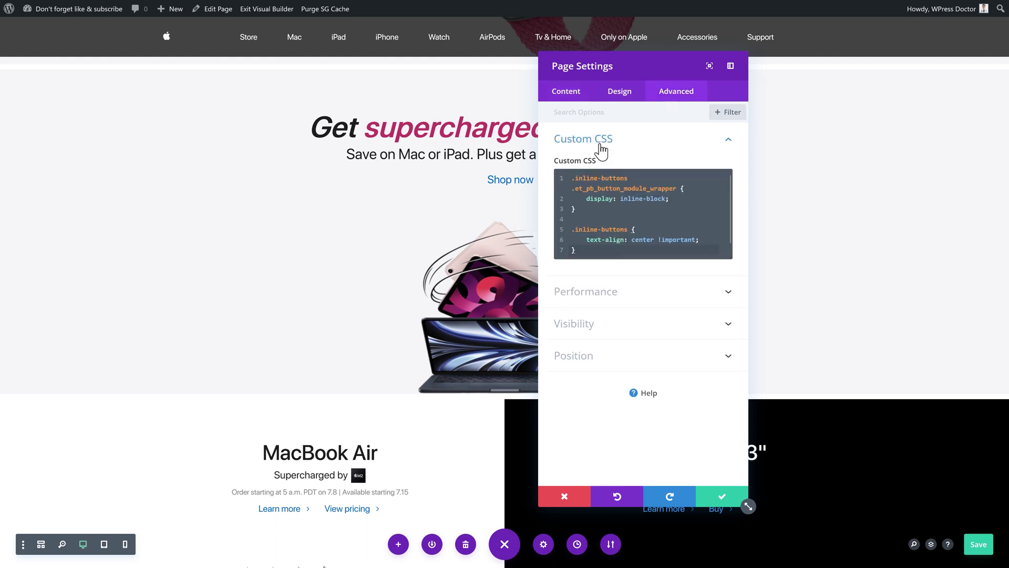
left_click_drag(602, 255, 573, 173)
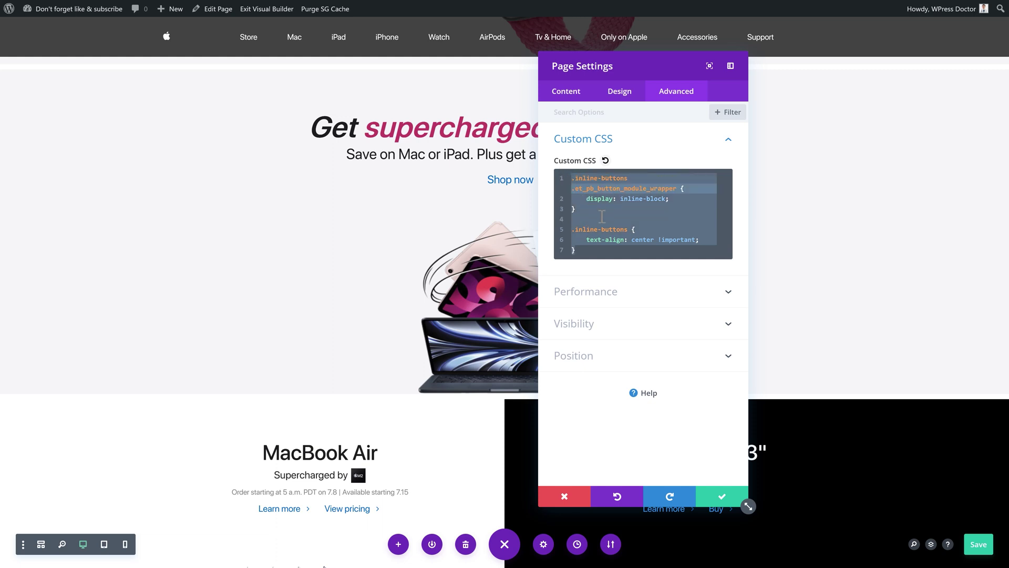
scroll(602, 216, "down", 1)
scroll(602, 216, "up", 1)
key("BackSpace")
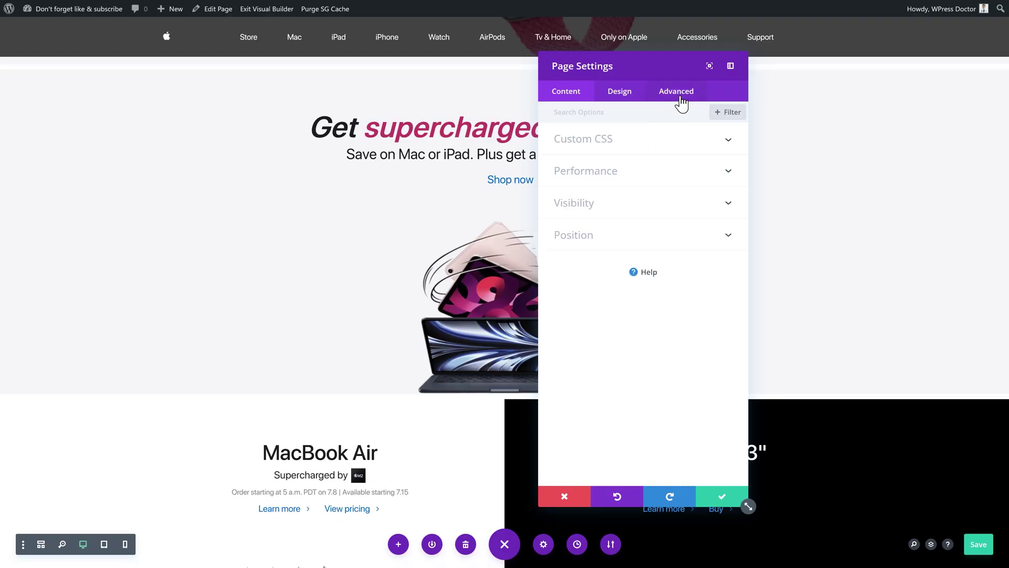
left_click(604, 170)
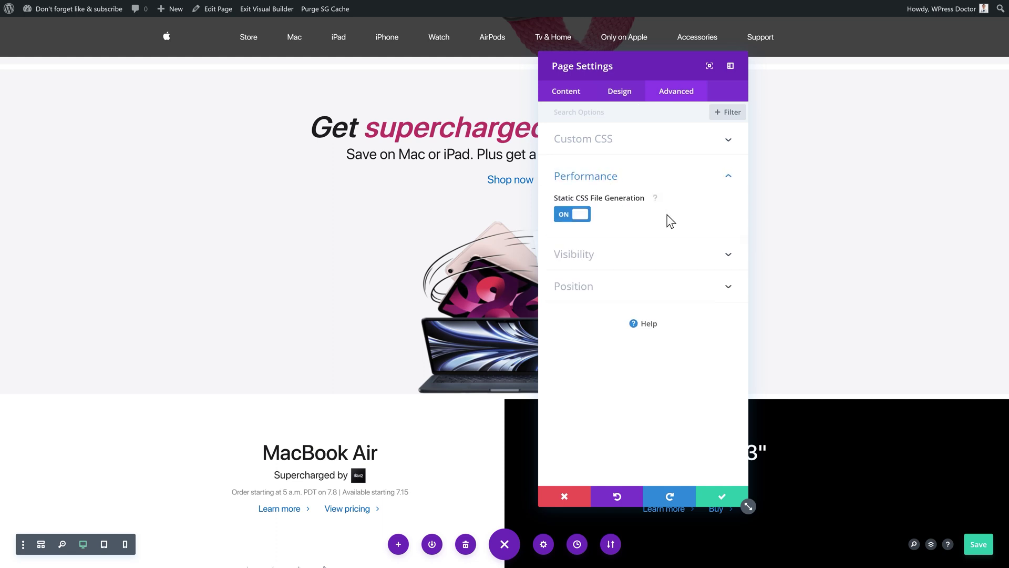
left_click(570, 215)
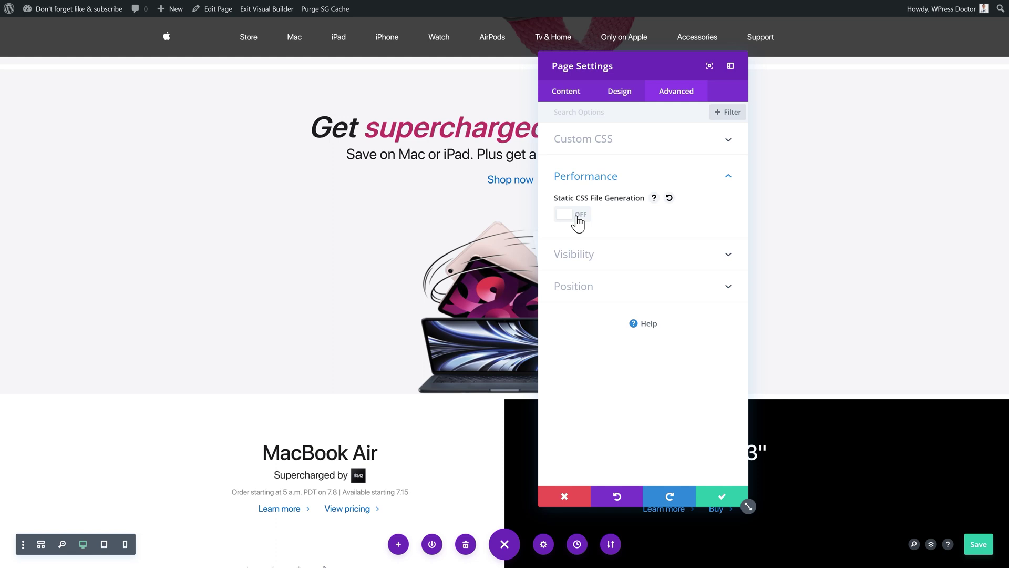
Step: Close the page settings, switch the builder to Wireframe View, and save the page
left_click(473, 258)
scroll(468, 262, "down", 10)
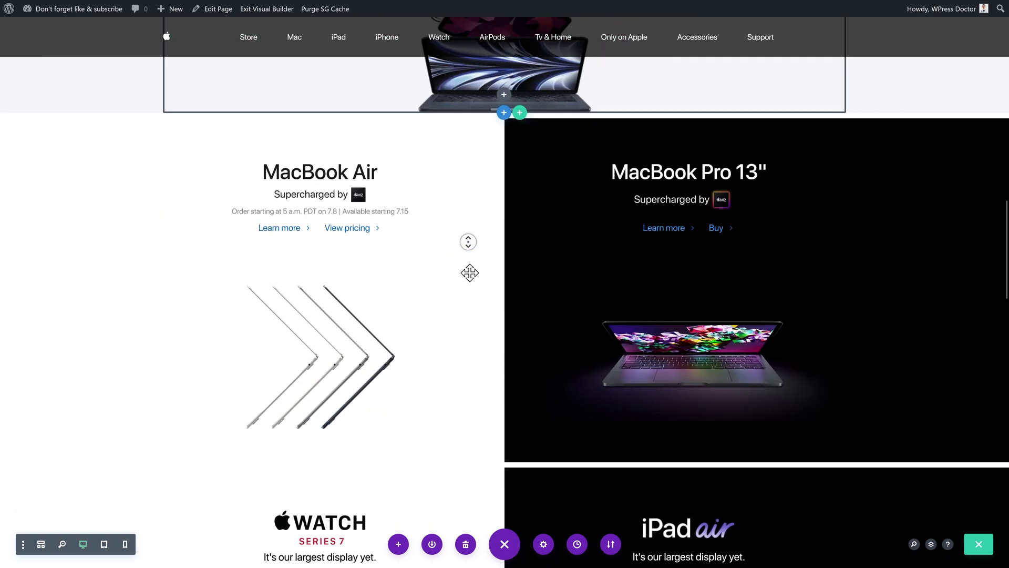
left_click(40, 544)
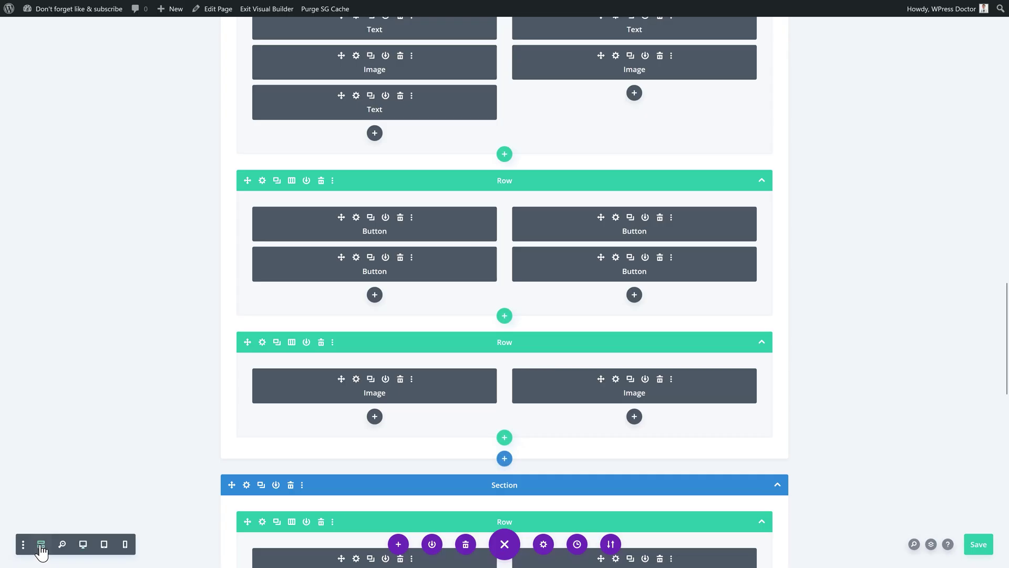
scroll(832, 276, "up", 4)
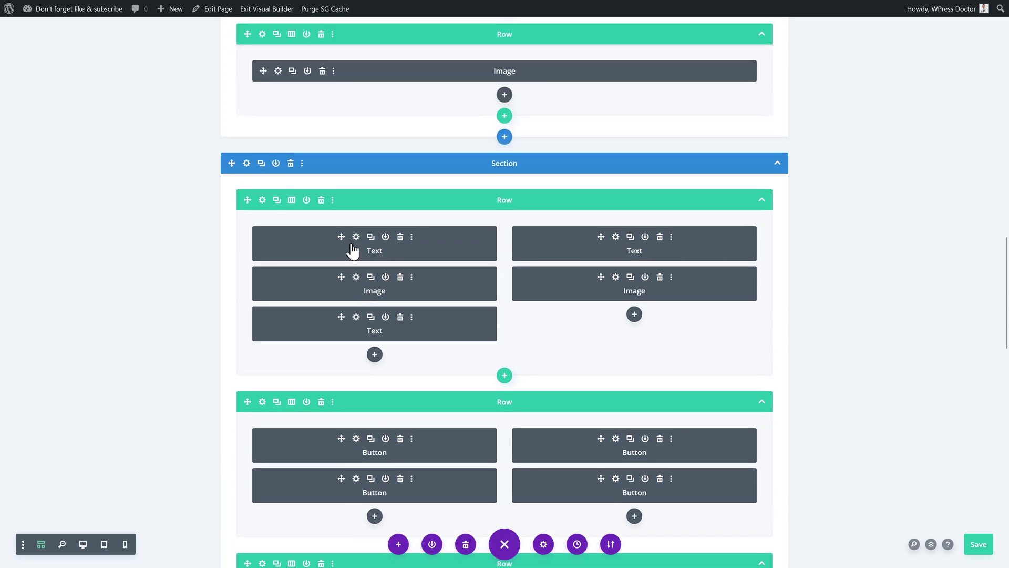
scroll(507, 264, "down", 3)
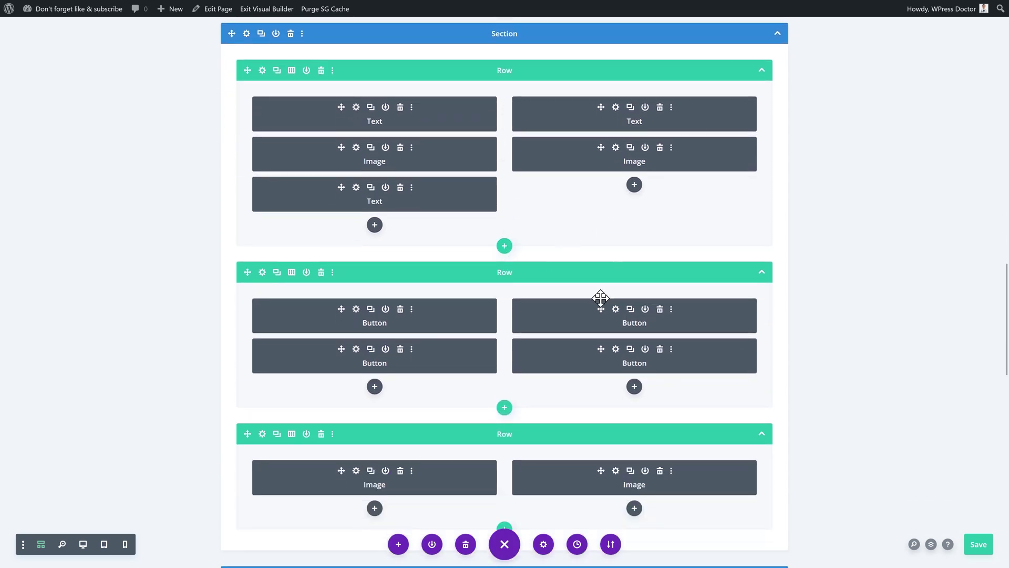
scroll(811, 214, "up", 6)
middle_click(811, 214)
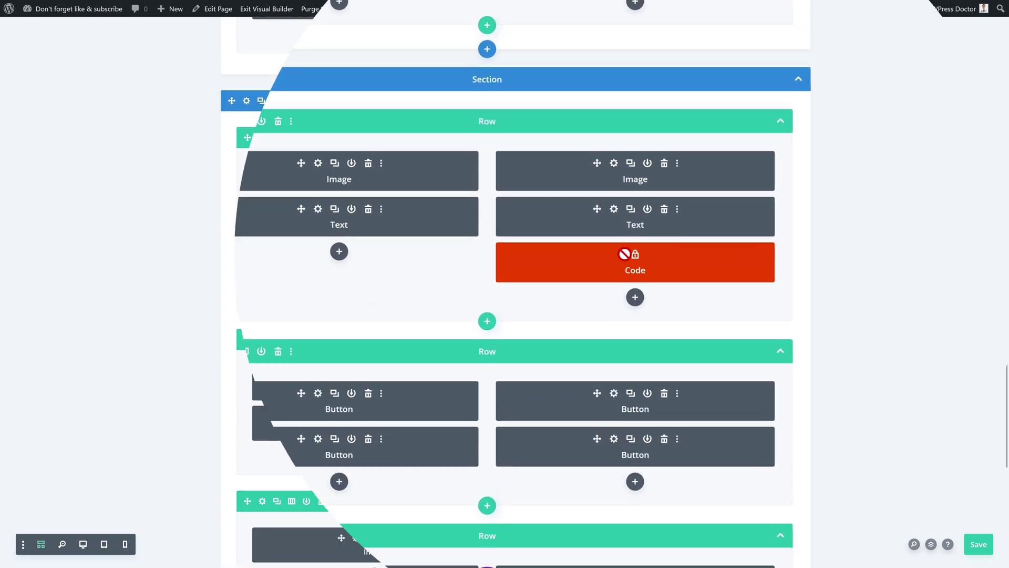
key("ctrl+s")
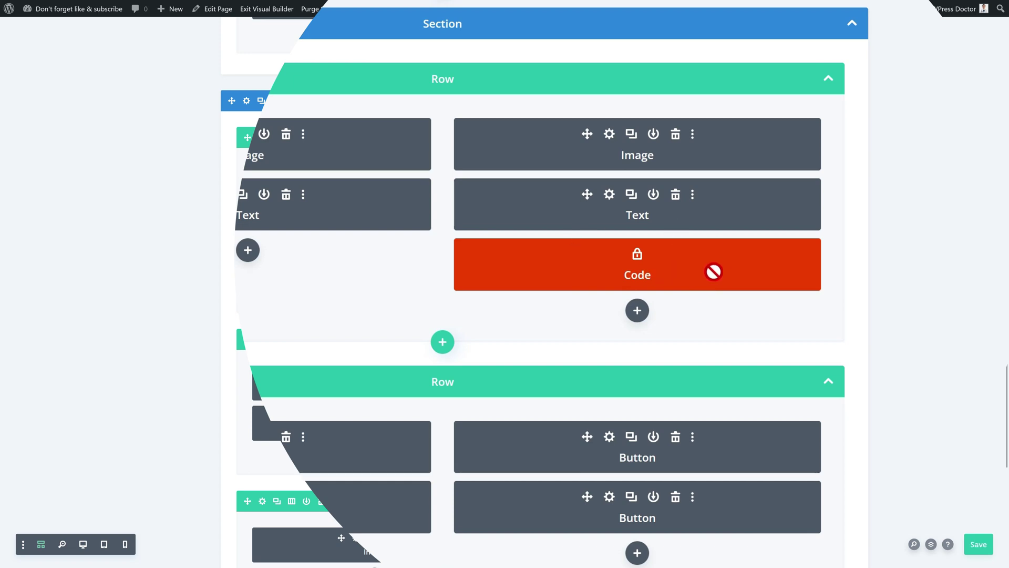
Step: Unlock the Code module holding the 'Click Me!' button script and delete it
right_click(702, 267)
left_click(665, 239)
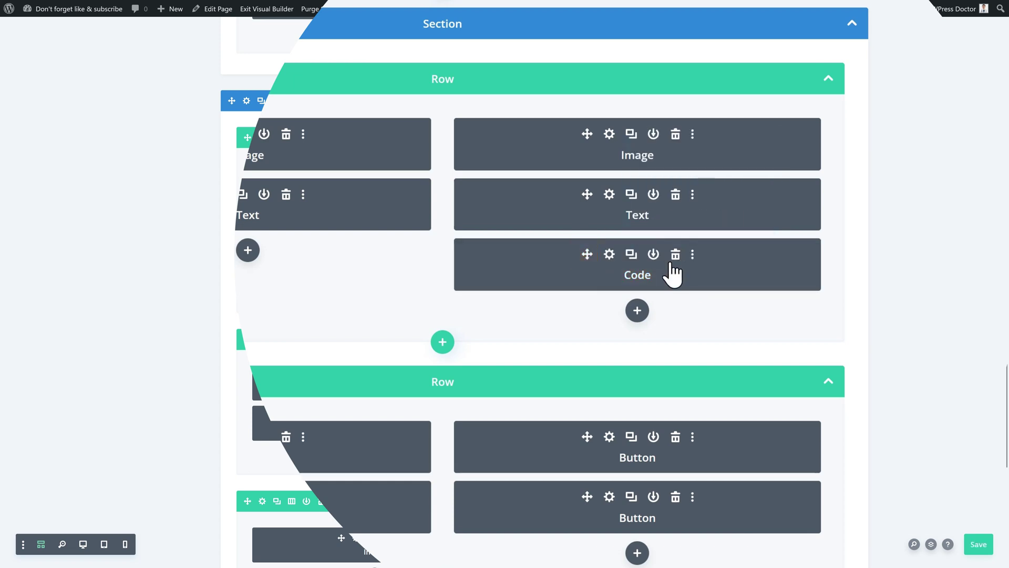
left_click(609, 255)
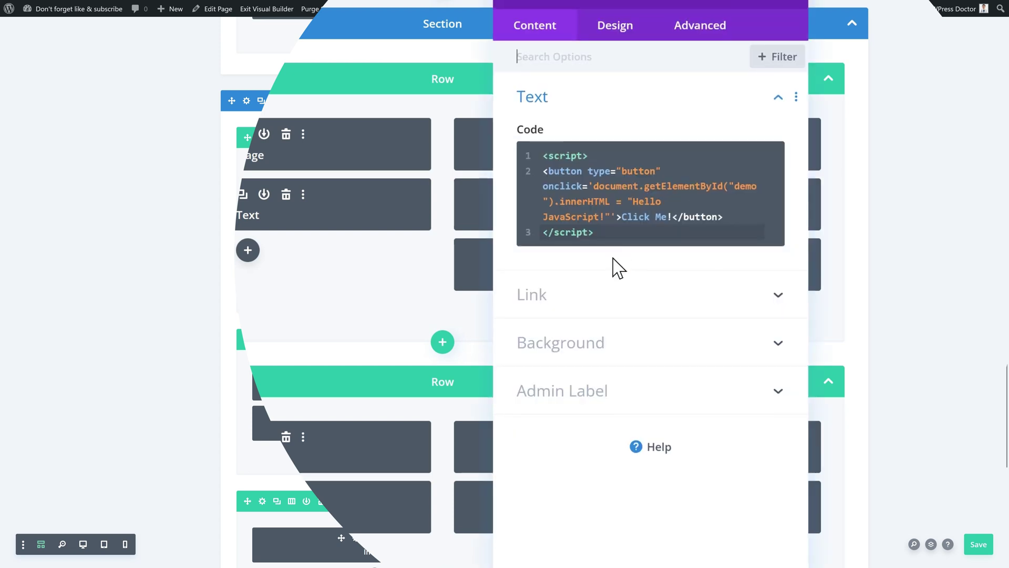
left_click_drag(606, 241, 525, 147)
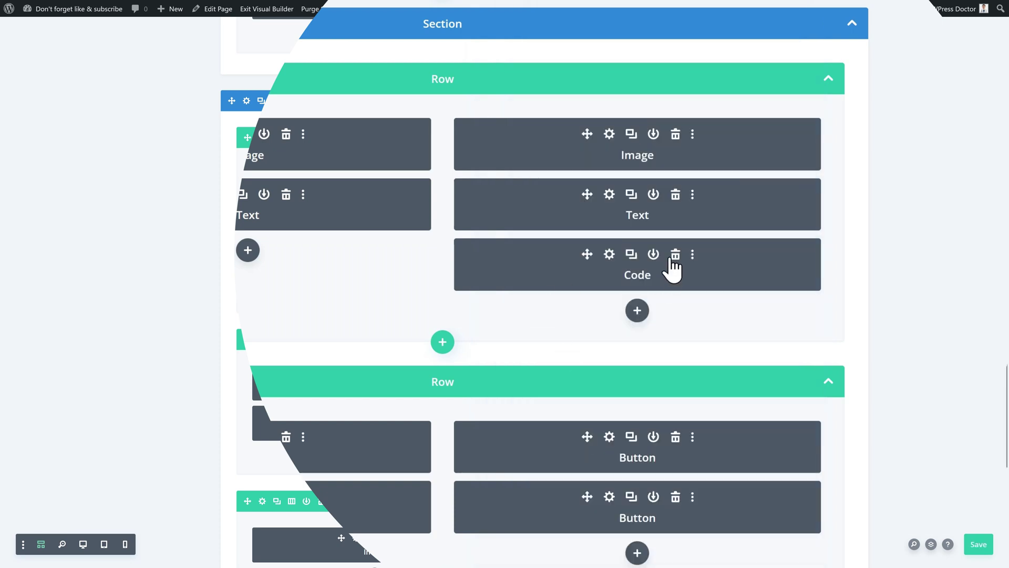
left_click(675, 255)
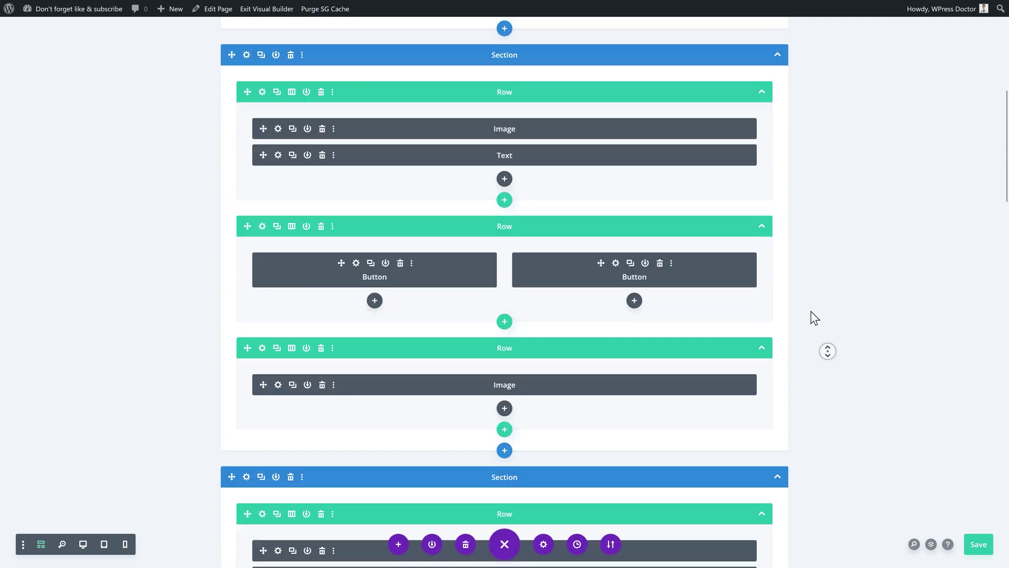
Step: Set the left Button module's admin label to 'Button Buy Now' and save it
middle_click(812, 322)
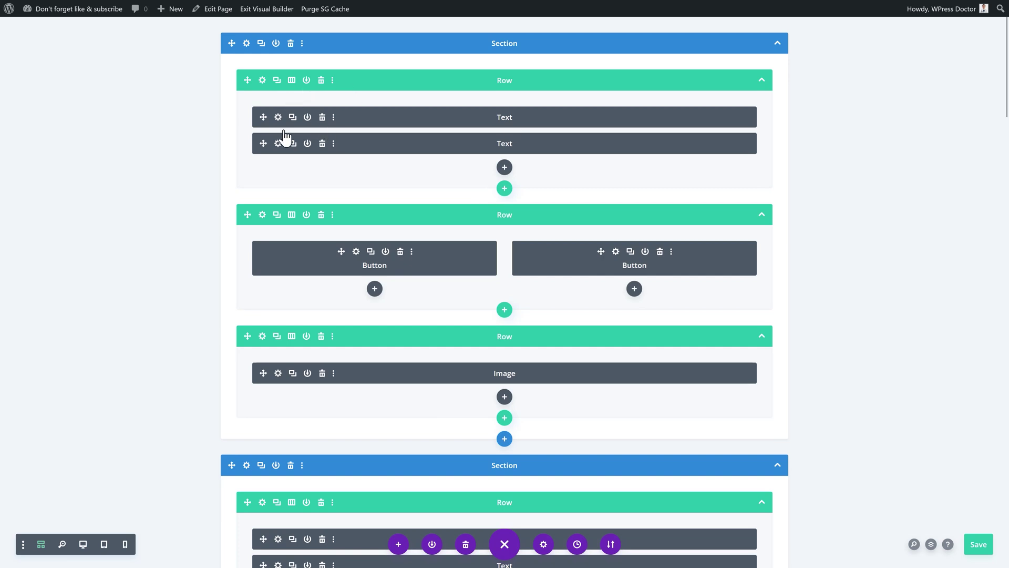
left_click(356, 252)
left_click(590, 258)
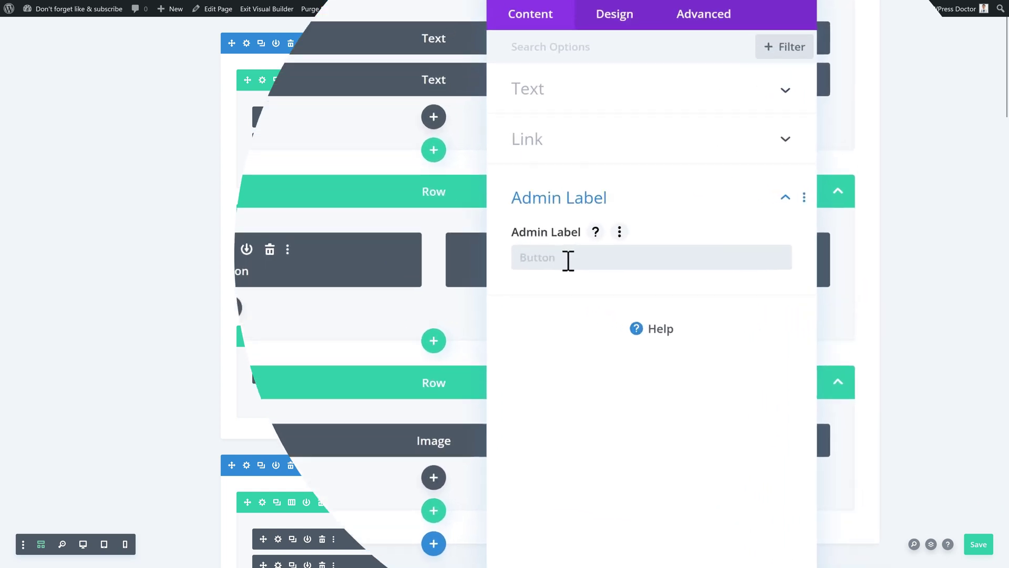
type("Button Buy Now")
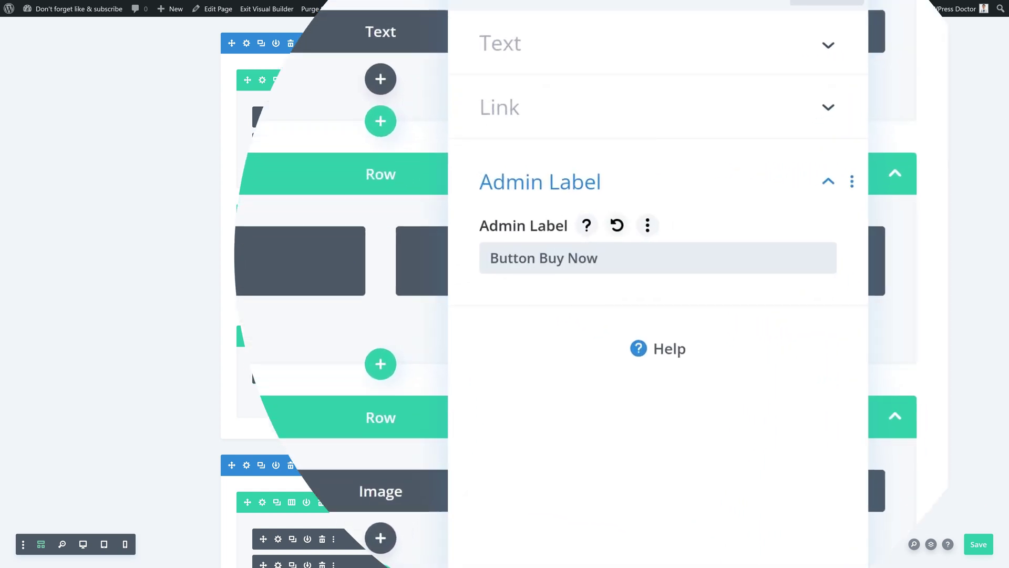
left_click(720, 387)
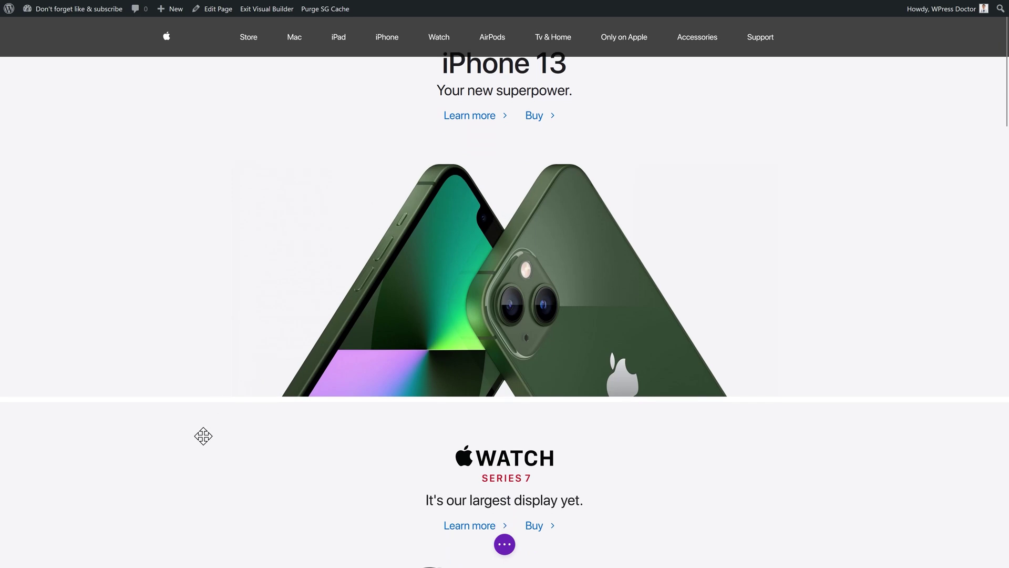
Step: Inspect the Watch section's spacing and drag its top padding handle to about 309px as a test
mouse_move(32, 424)
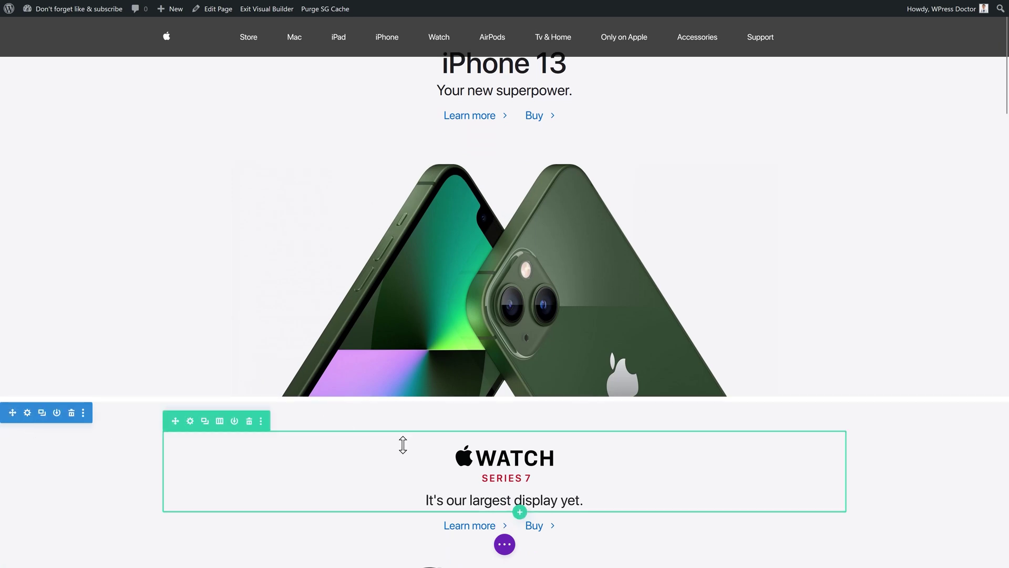
mouse_move(368, 524)
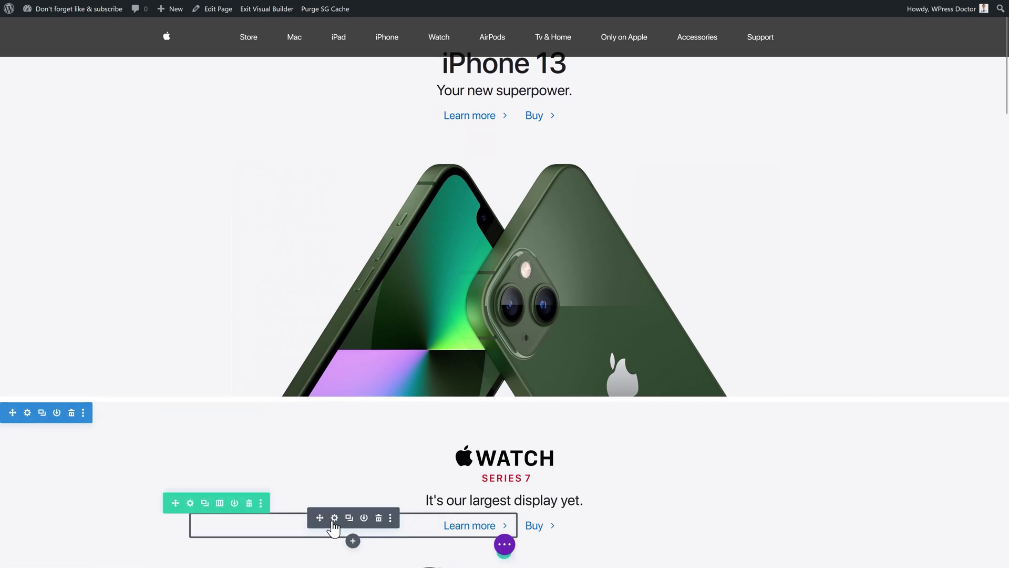
left_click(27, 412)
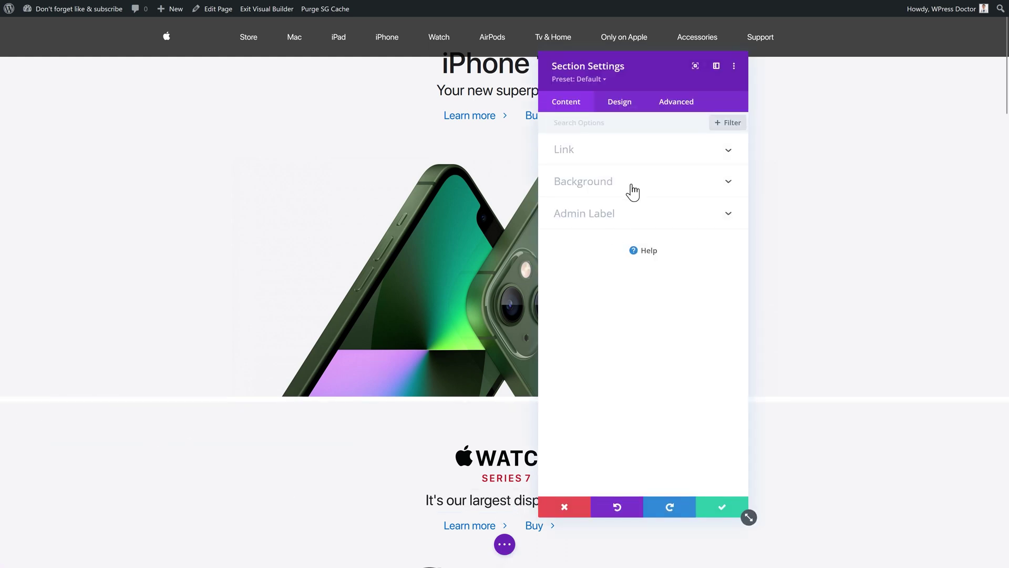
left_click(621, 105)
left_click(578, 246)
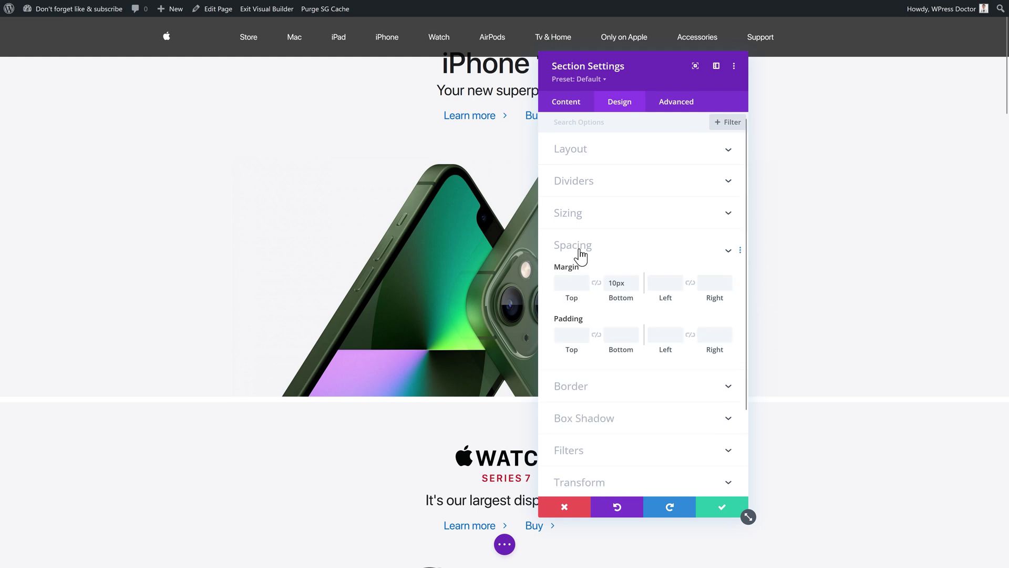
left_click(564, 507)
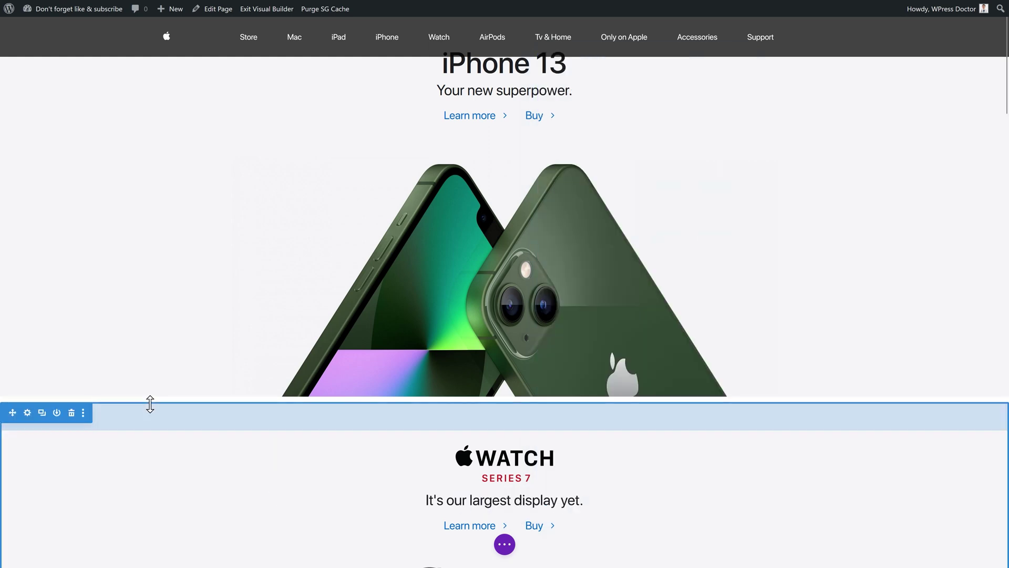
mouse_move(149, 405)
left_mouse_down()
mouse_move(144, 360)
mouse_move(151, 478)
mouse_move(151, 443)
left_mouse_up()
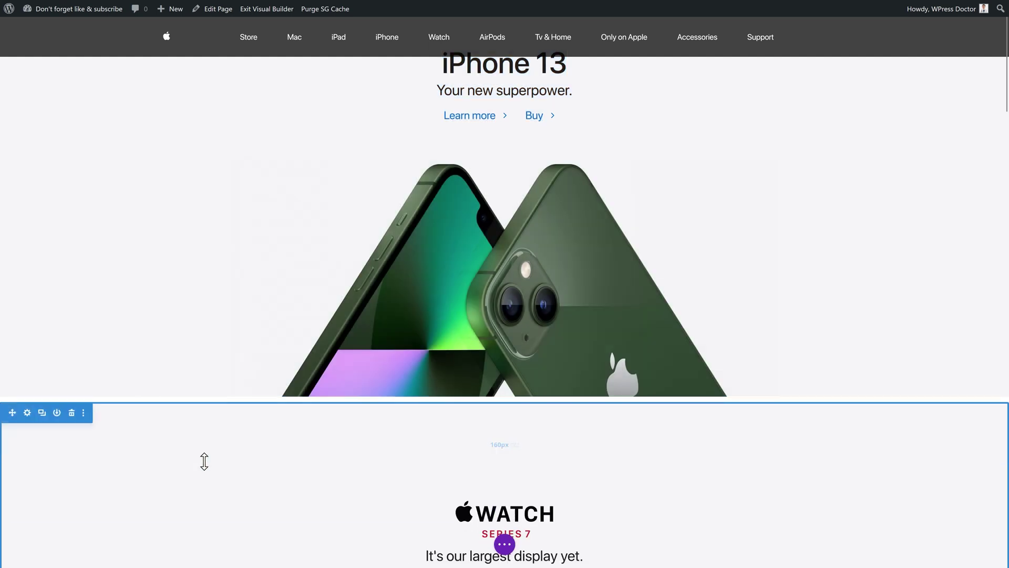
scroll(210, 462, "down", 2)
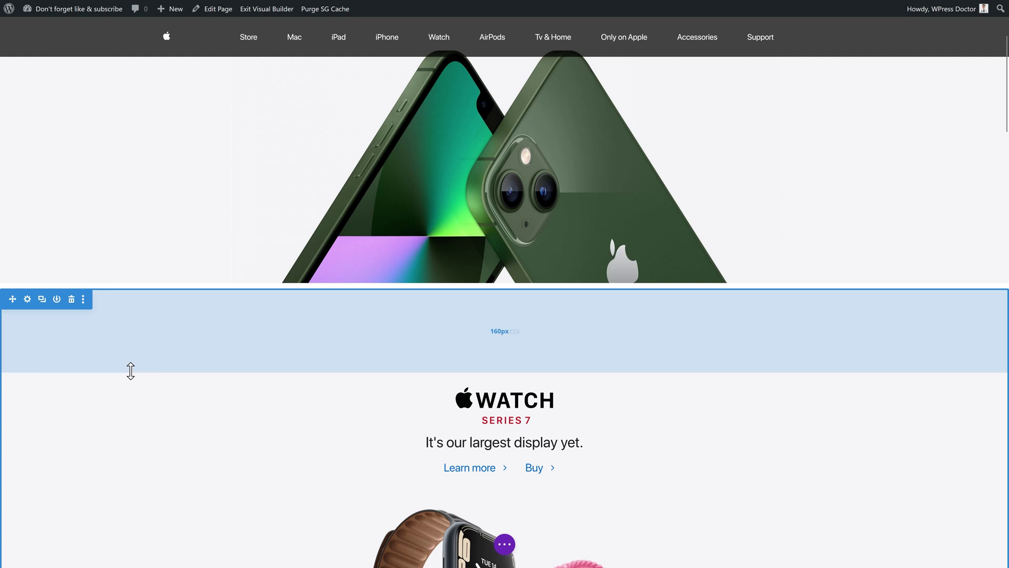
mouse_move(165, 348)
left_mouse_down()
mouse_move(161, 389)
mouse_move(182, 185)
mouse_move(185, 344)
mouse_move(202, 358)
left_mouse_up()
scroll(243, 385, "down", 2)
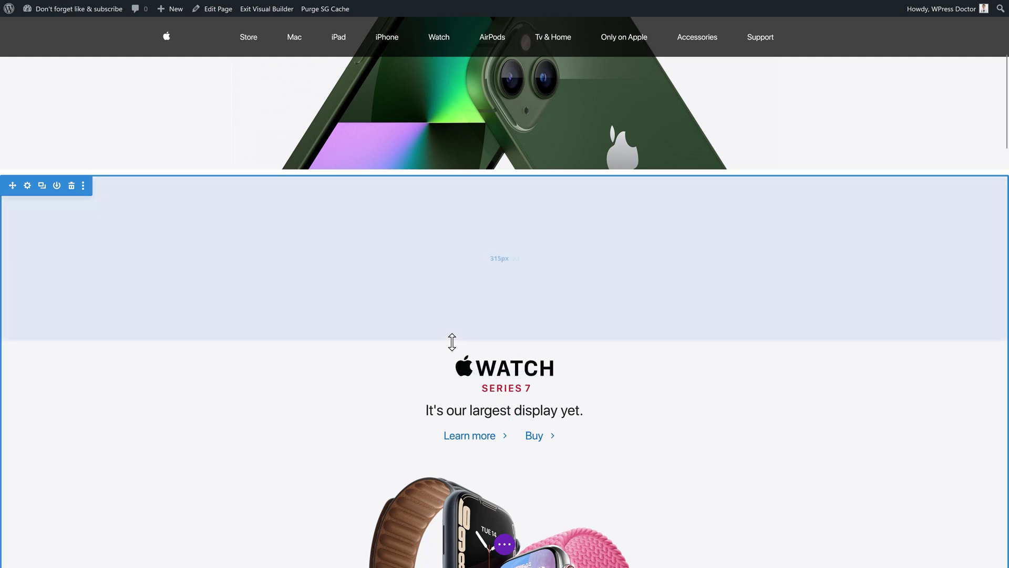
Step: Clear the Watch section's 315px top padding and save the section
left_click(27, 185)
left_click(619, 102)
left_click(573, 246)
double_click(574, 235)
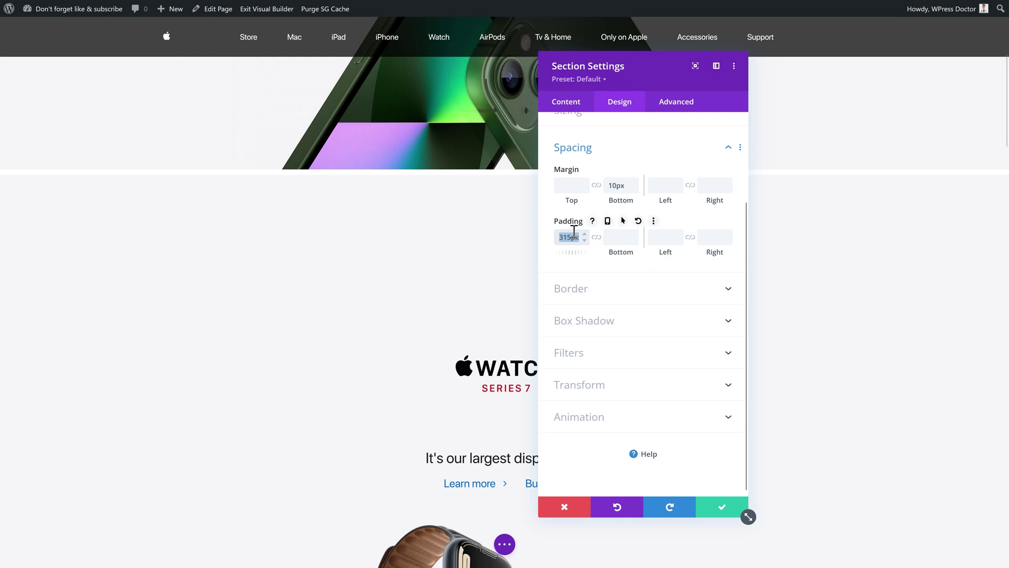
left_click(713, 512)
left_click(486, 244)
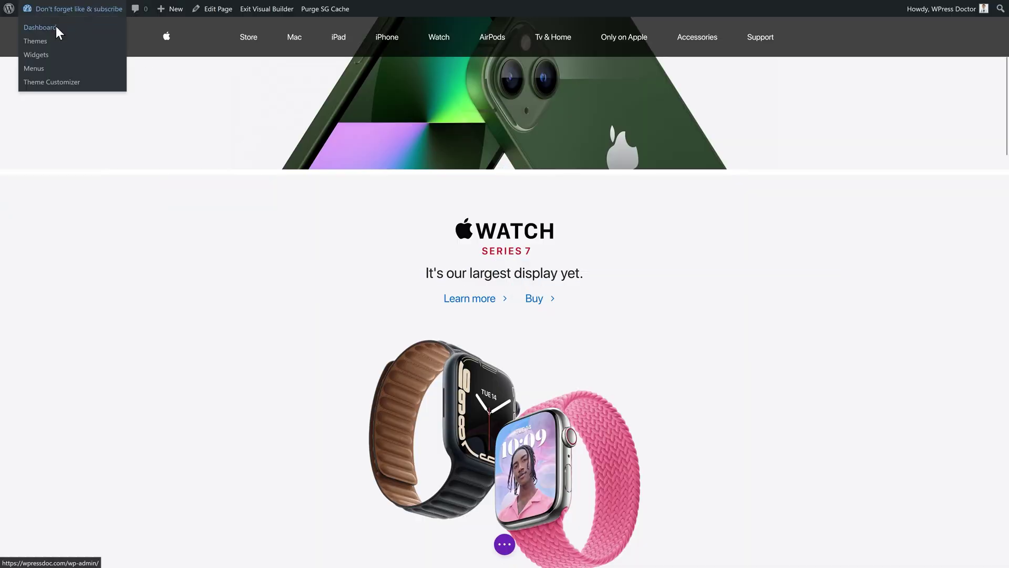
Step: Discard the builder changes, then download the restore-missing-tb-templates repository as a ZIP from GitHub
left_click(56, 29)
left_click(477, 349)
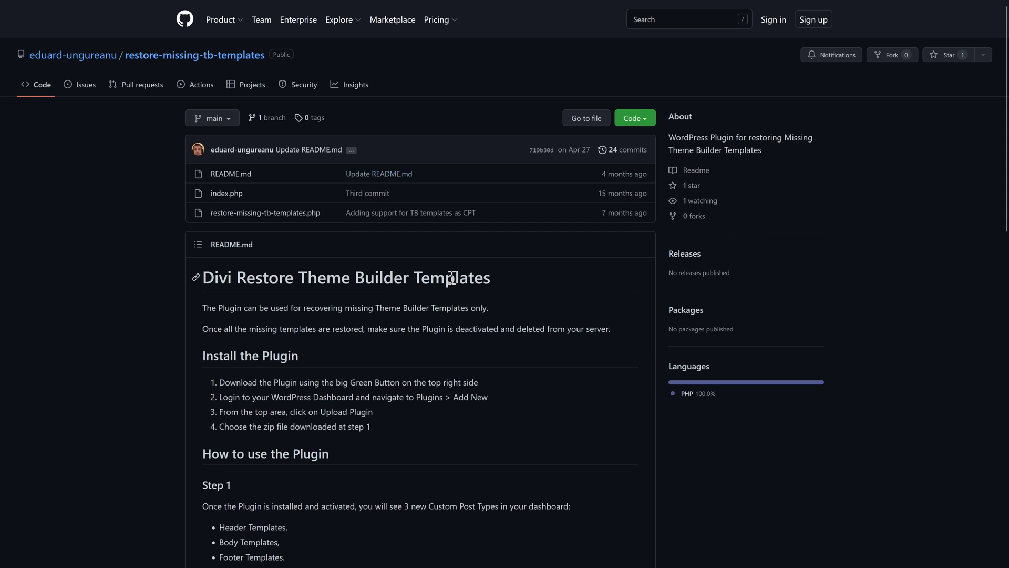
left_click(640, 119)
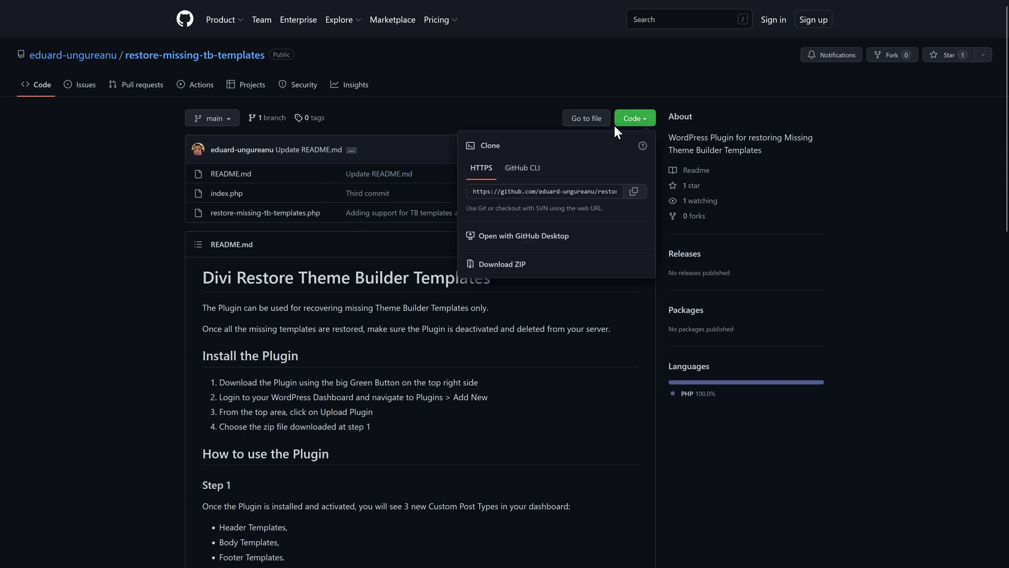
left_click(509, 267)
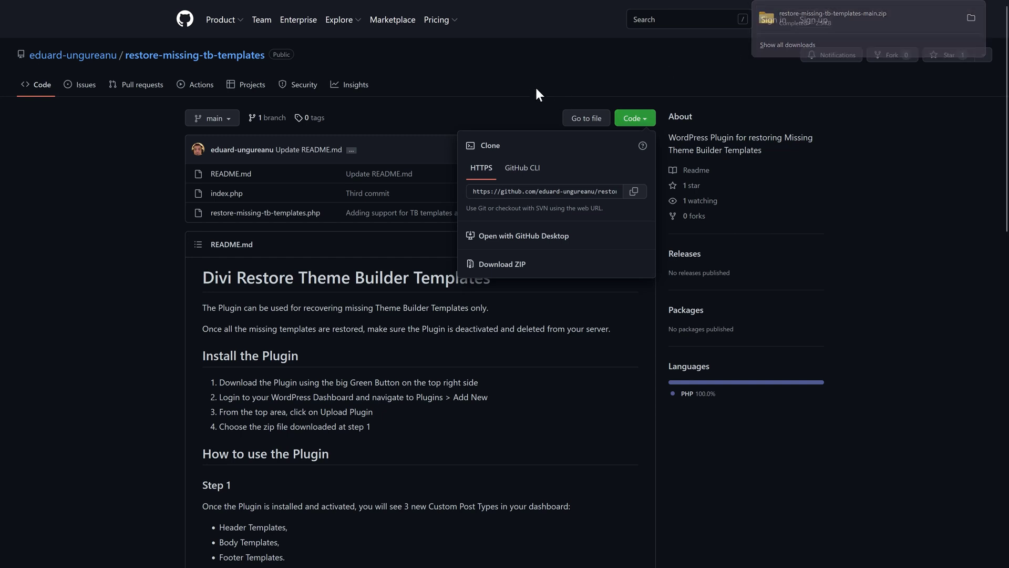
Step: Upload restore-missing-tb-templates-main.zip as a new plugin, install it, and activate it
left_click(153, 9)
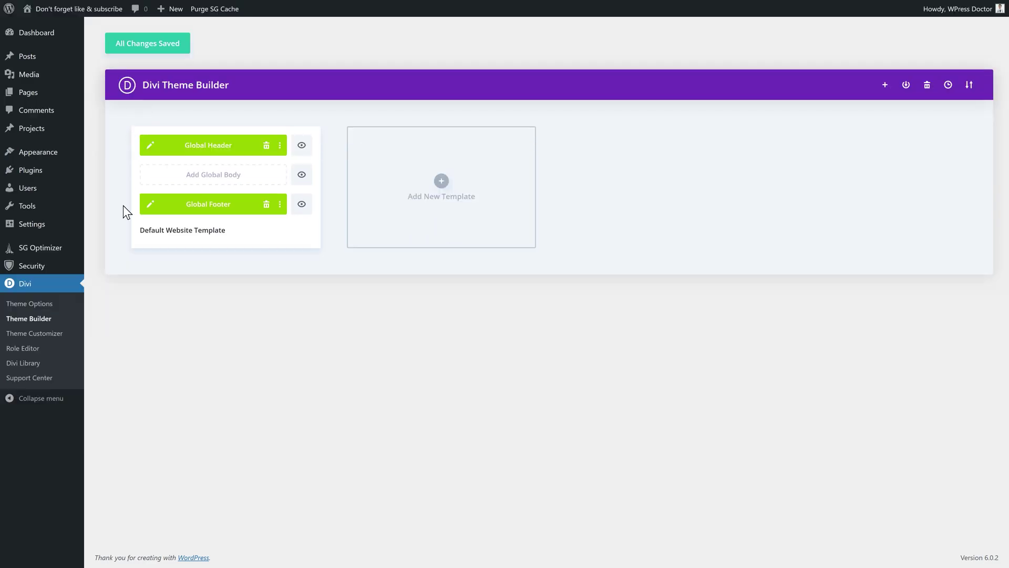
mouse_move(35, 174)
left_click(102, 188)
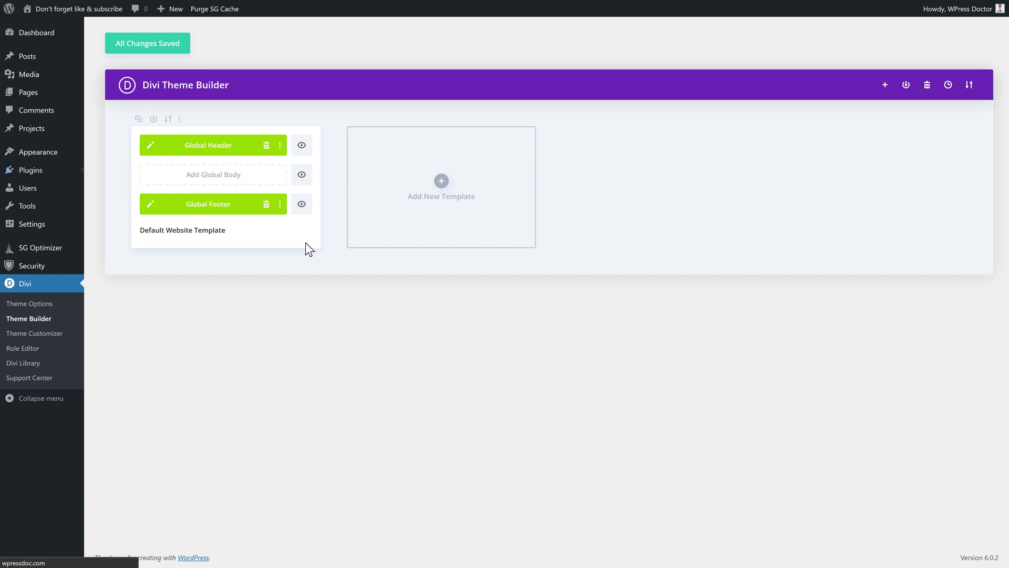
left_click(198, 37)
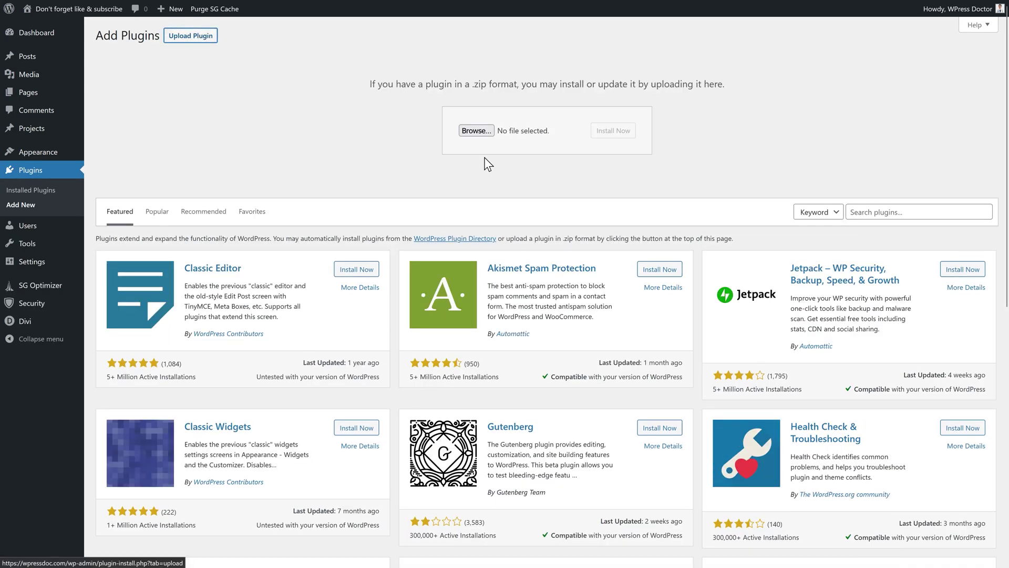
left_click(481, 130)
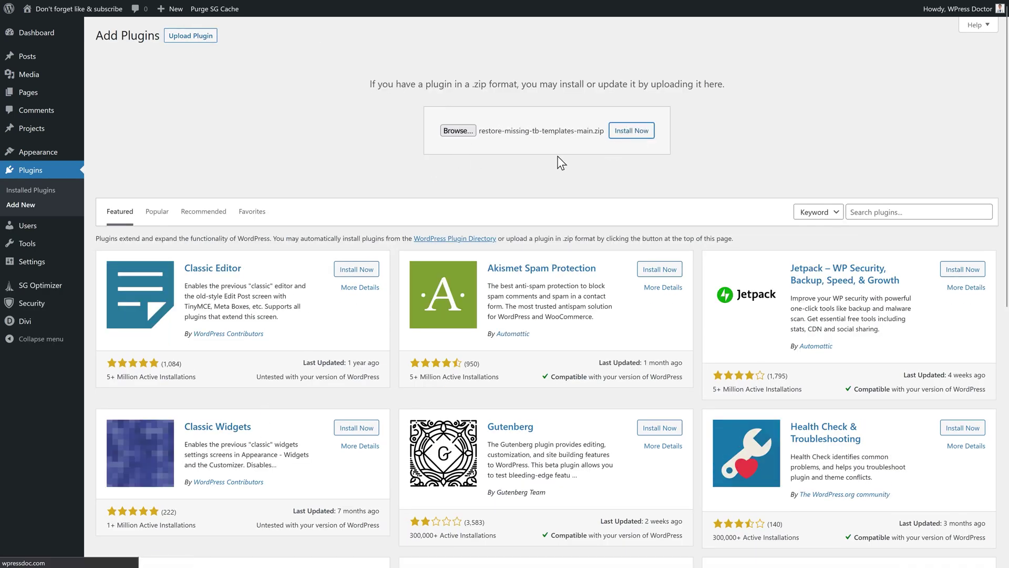
left_click(632, 130)
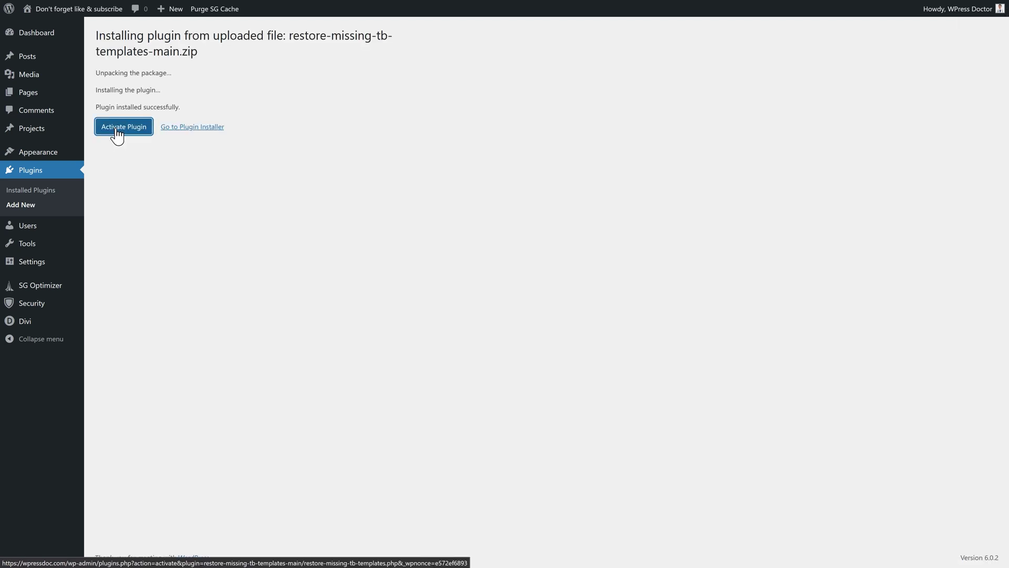
left_click(124, 134)
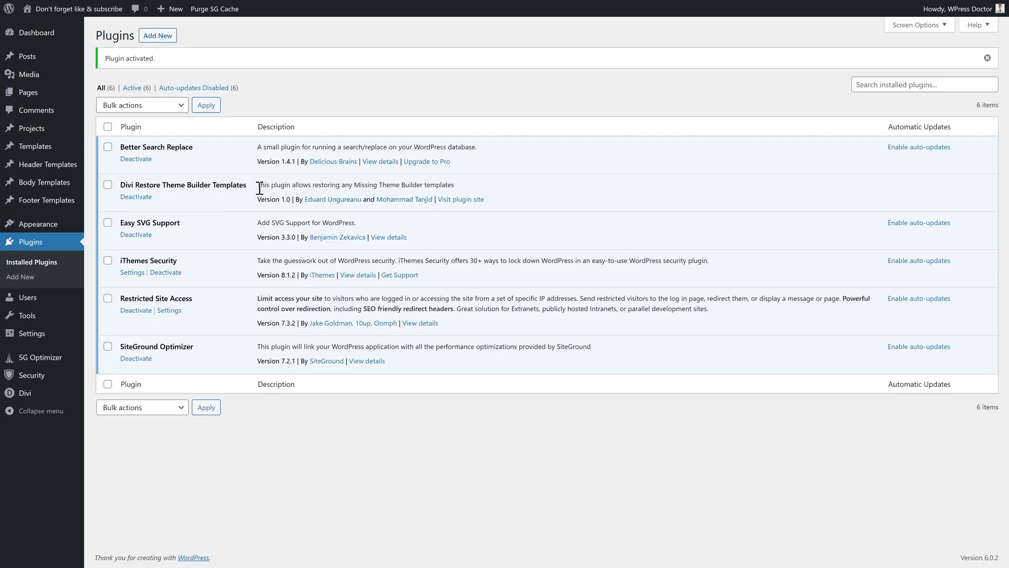
Step: Open All Templates and view the Header Templates list with its Default Website Template
left_click(433, 187)
mouse_move(40, 149)
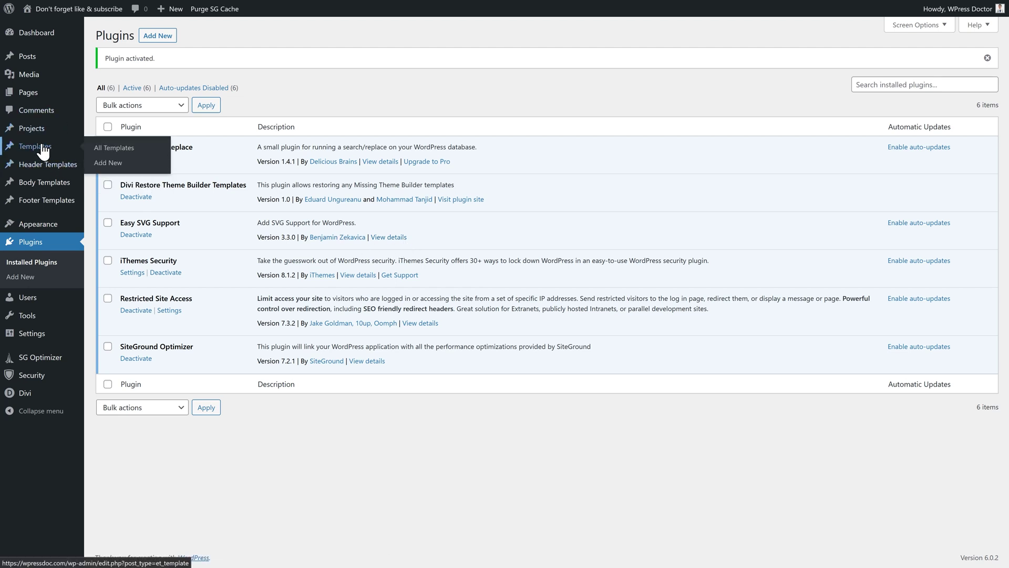
left_click(101, 152)
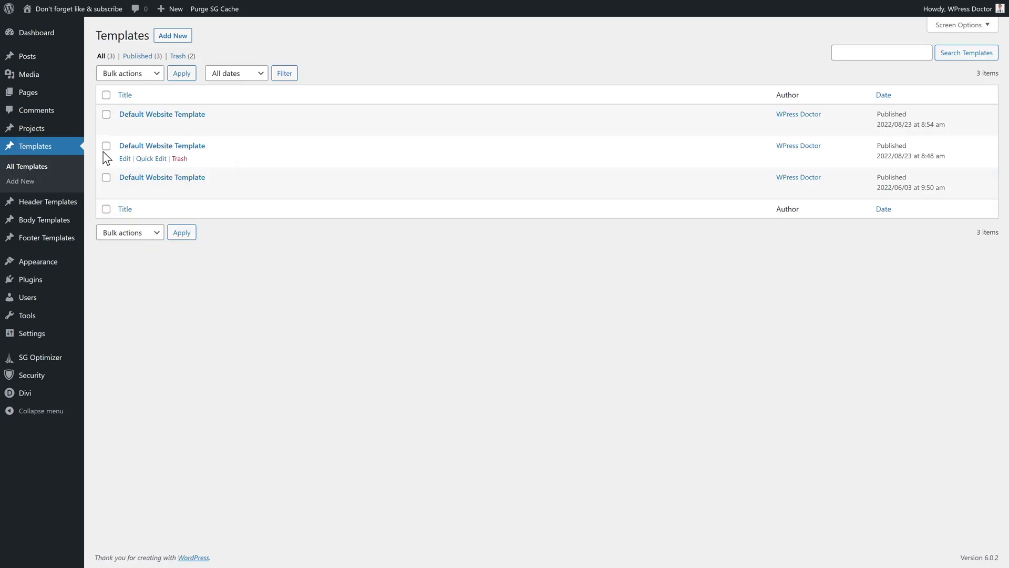
mouse_move(61, 224)
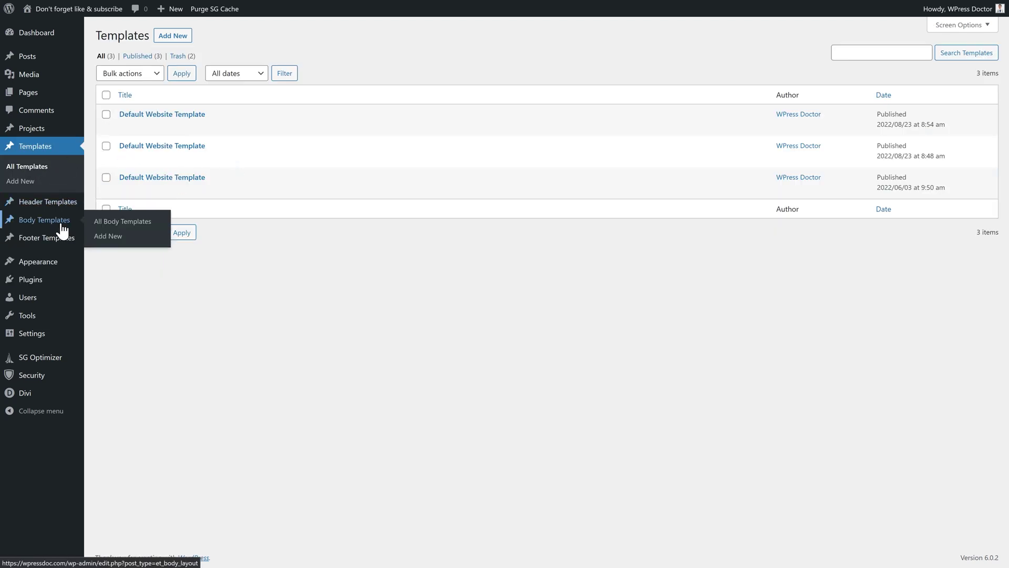
left_click(53, 203)
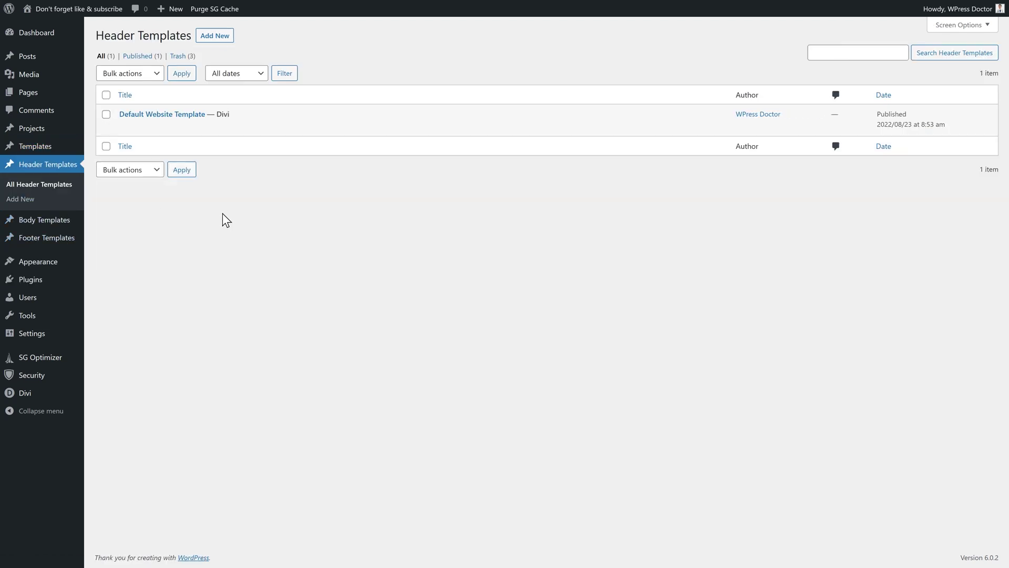